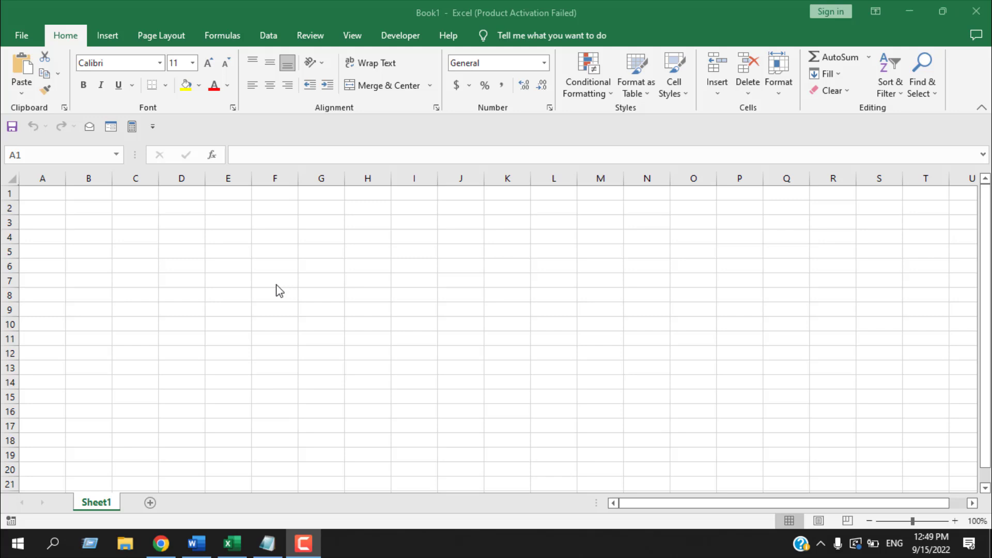
- Enter A in A1 and fill the letter series down column A to row 96
left_click(58, 195)
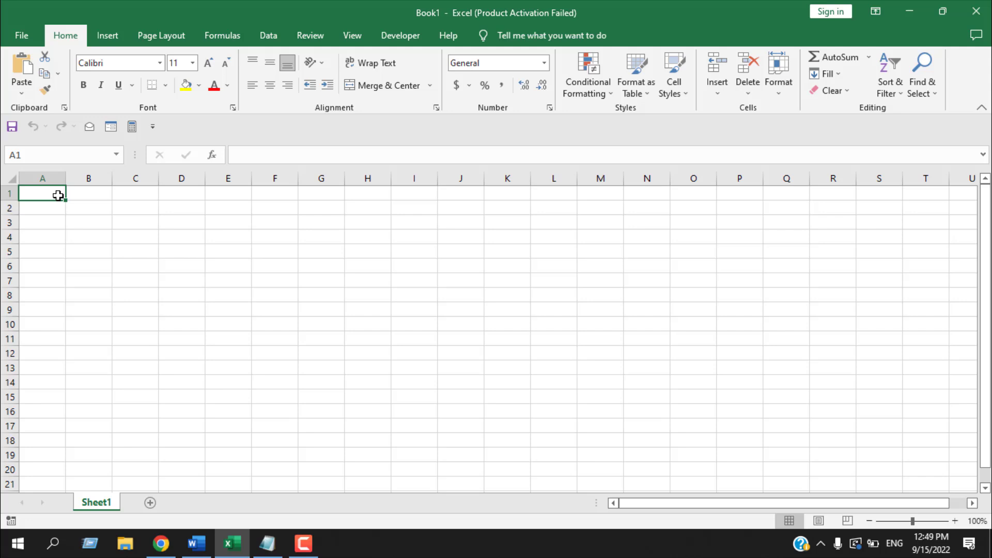
type("A")
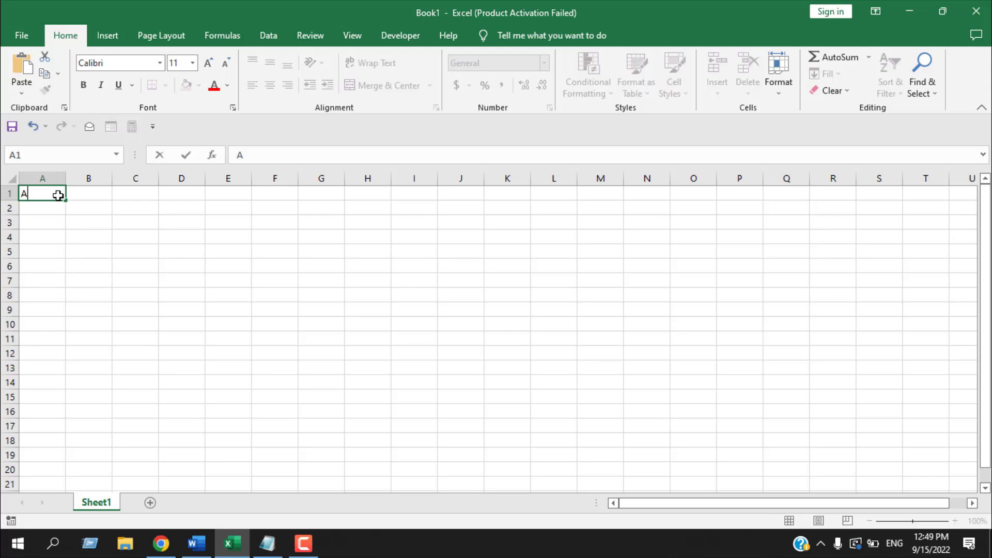
left_click(60, 195)
left_click_drag(67, 201, 67, 313)
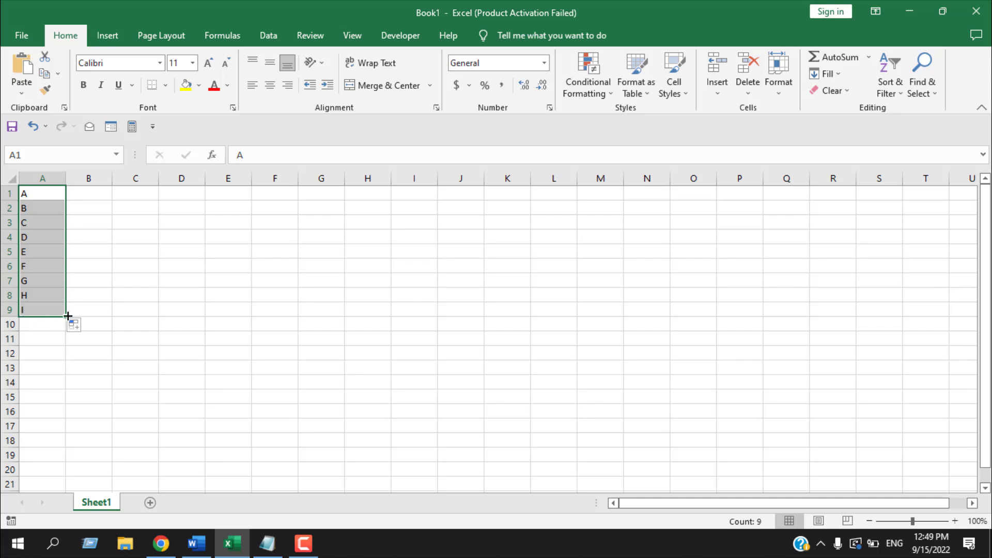
left_click_drag(68, 315, 72, 472)
scroll(81, 372, "up", 20)
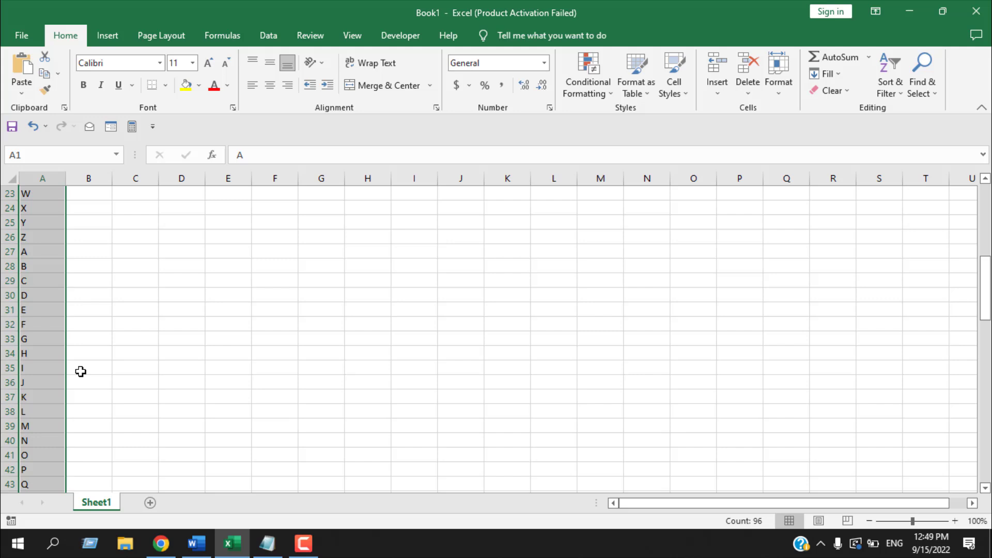
- Change A27 to AA and A28 to AB
left_click(33, 399)
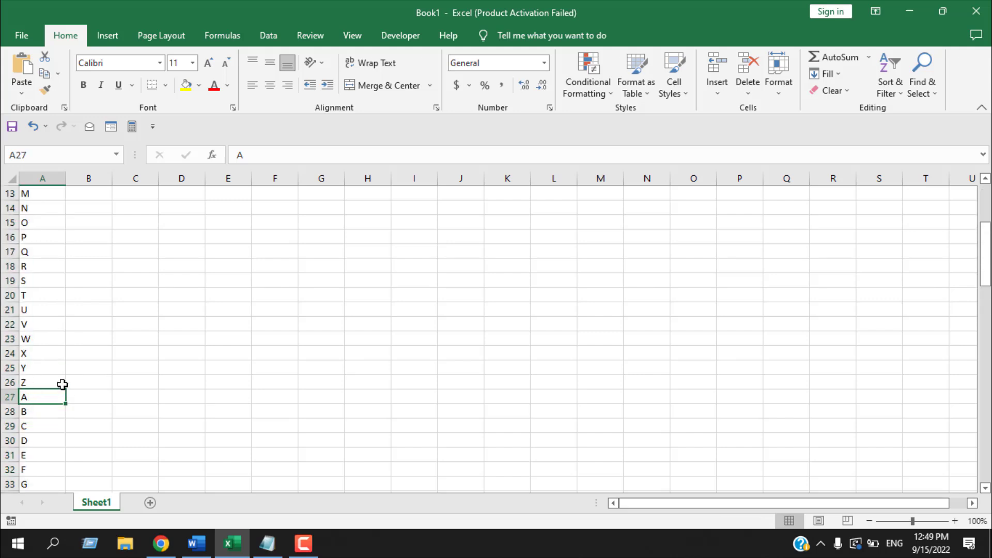
scroll(146, 335, "up", 4)
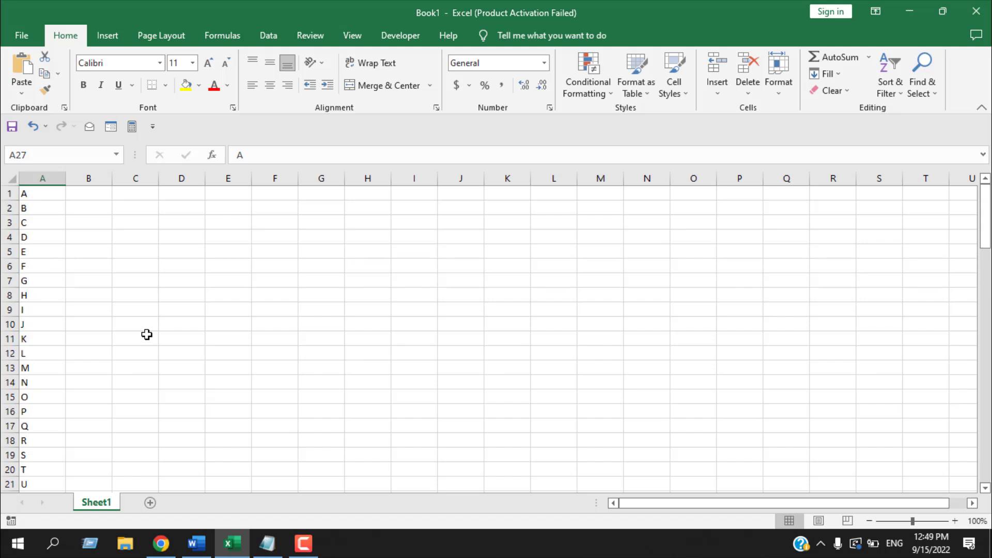
scroll(85, 239, "down", 3)
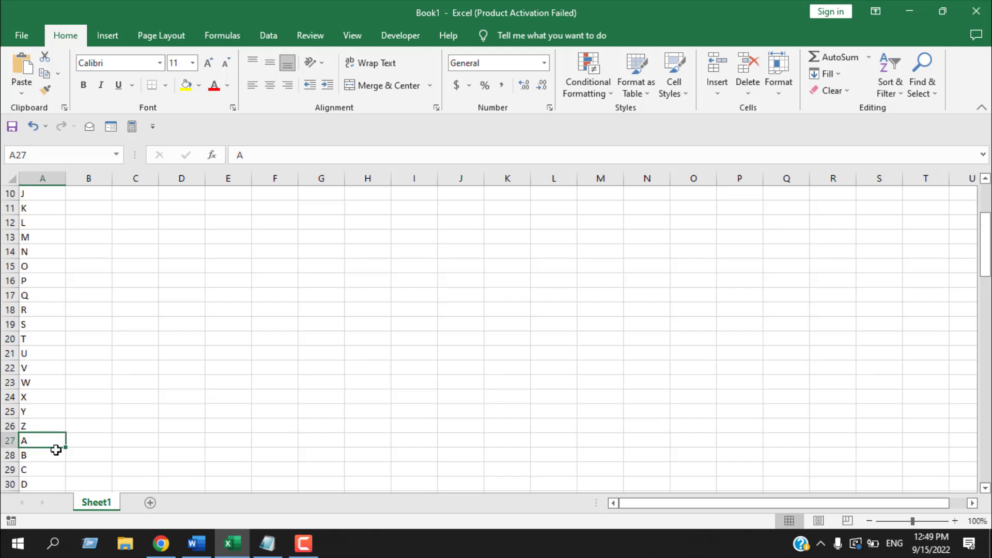
double_click(42, 440)
type("A")
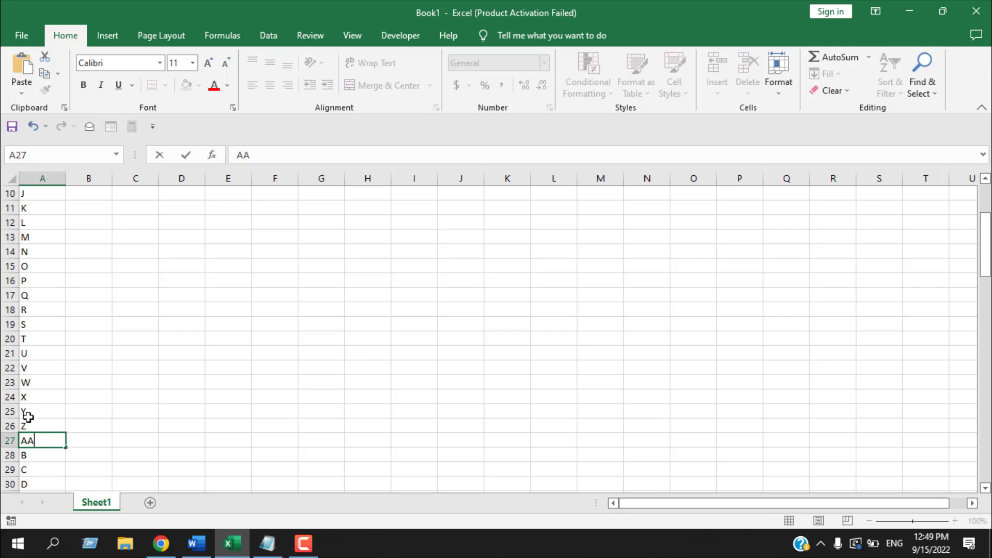
left_click(77, 440)
left_click(41, 456)
double_click(41, 456)
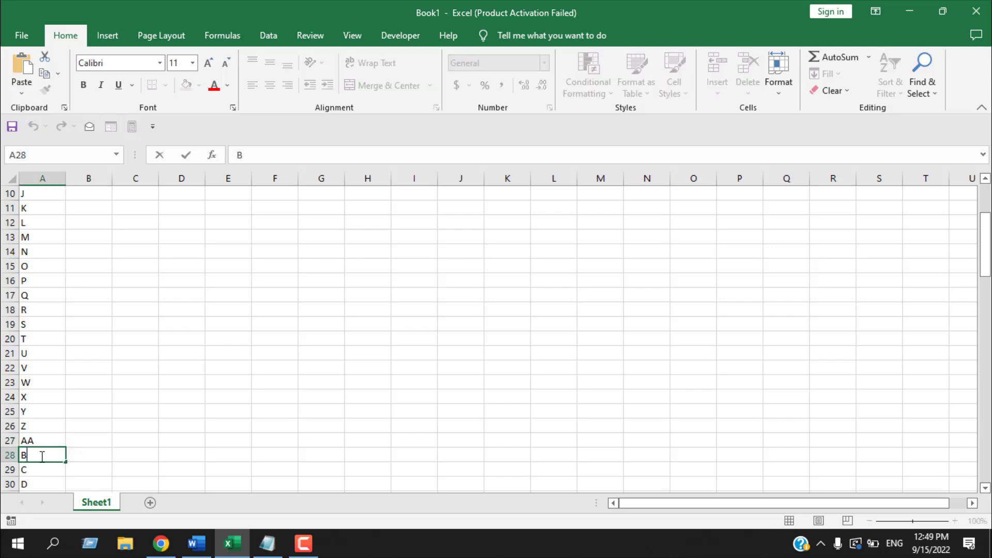
key("BackSpace")
type("AB")
left_click(150, 438)
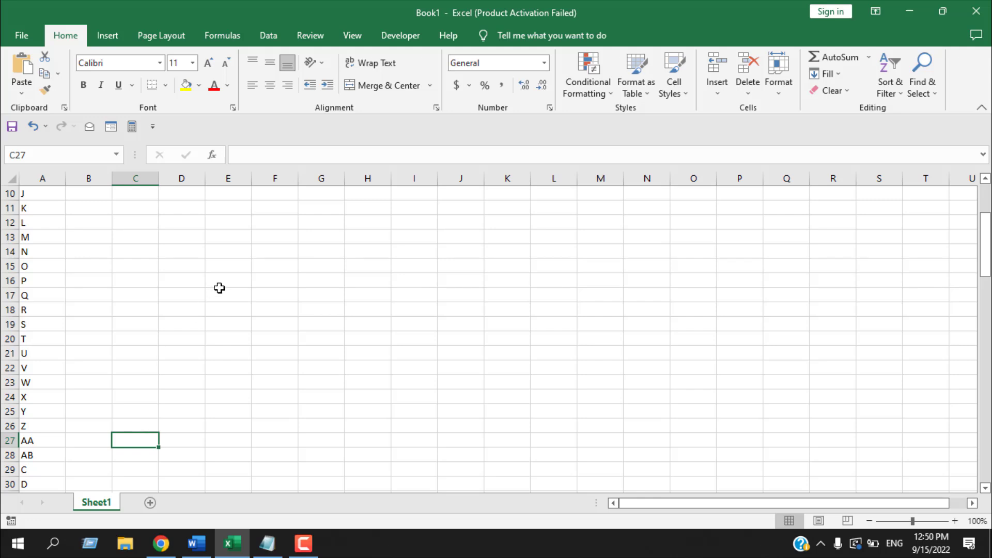
scroll(219, 288, "up", 3)
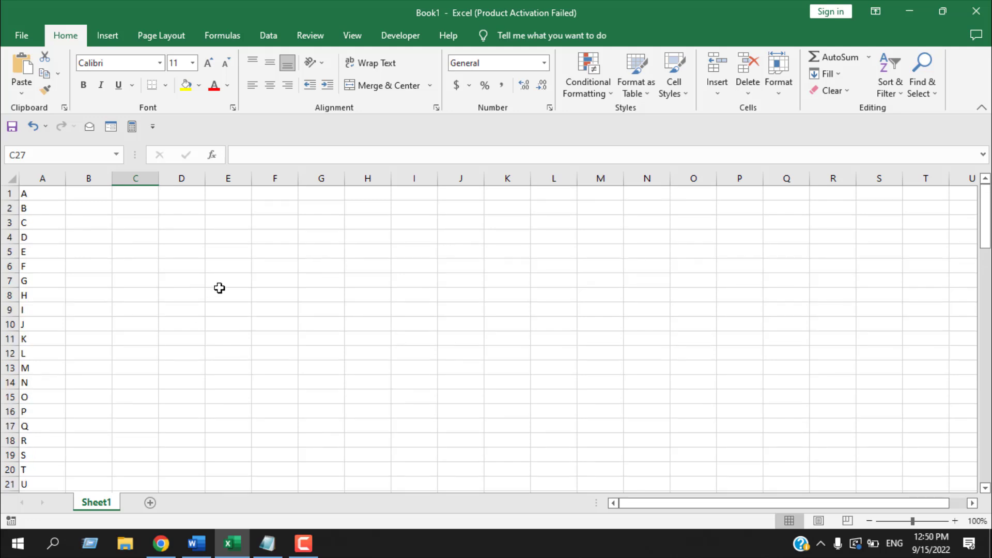
- Insert Module1 in the VBA editor with the pasted AlphabetSeries function, then return to Excel
left_click(328, 211)
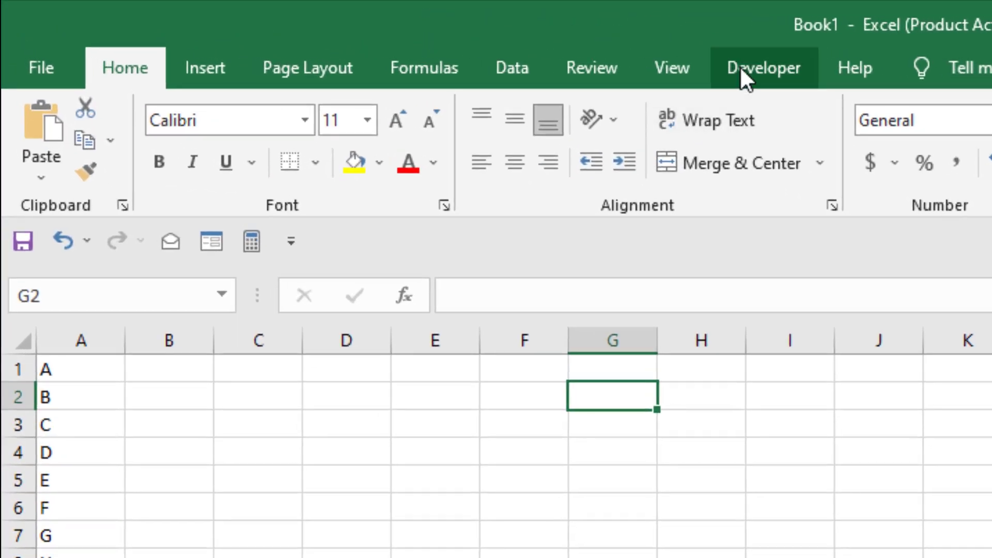
left_click(739, 66)
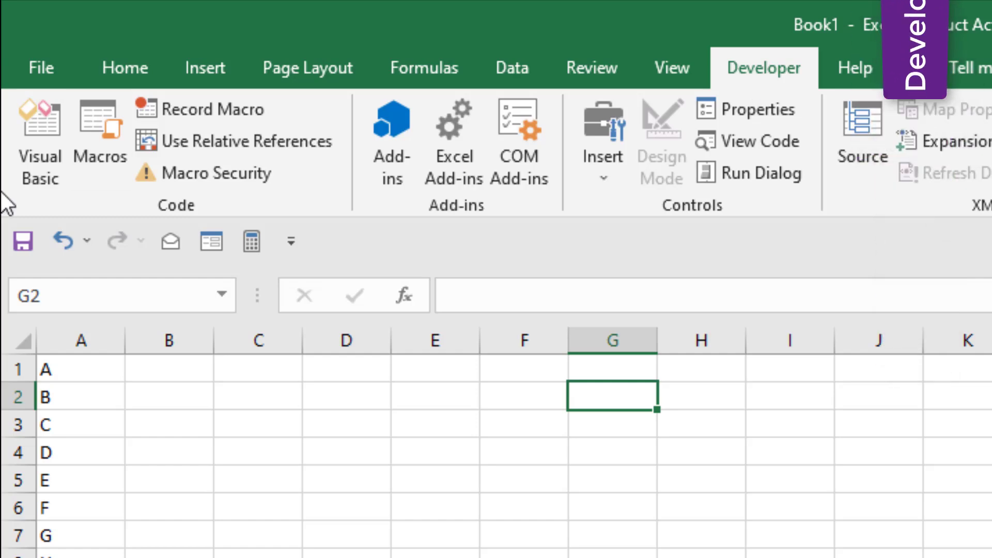
left_click(19, 178)
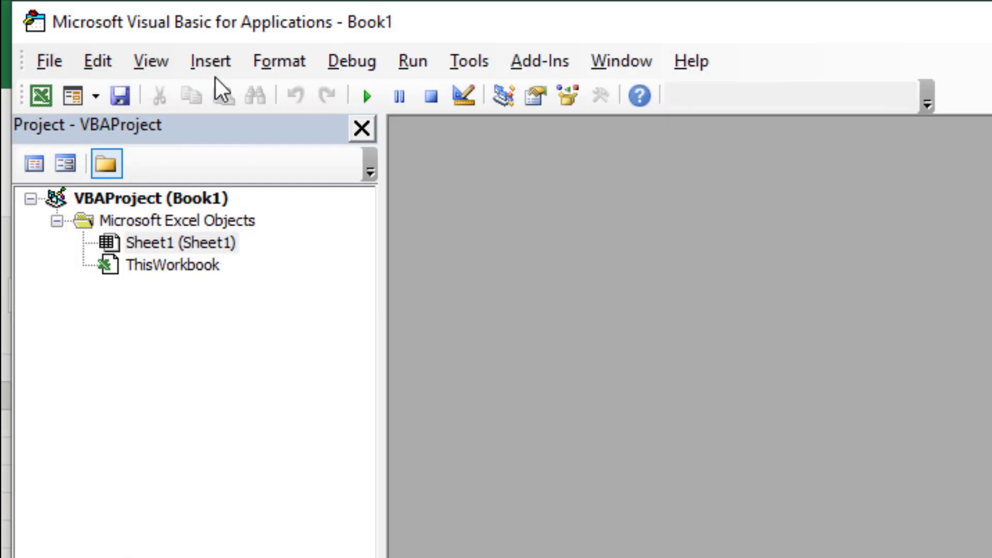
left_click(215, 73)
left_click(251, 160)
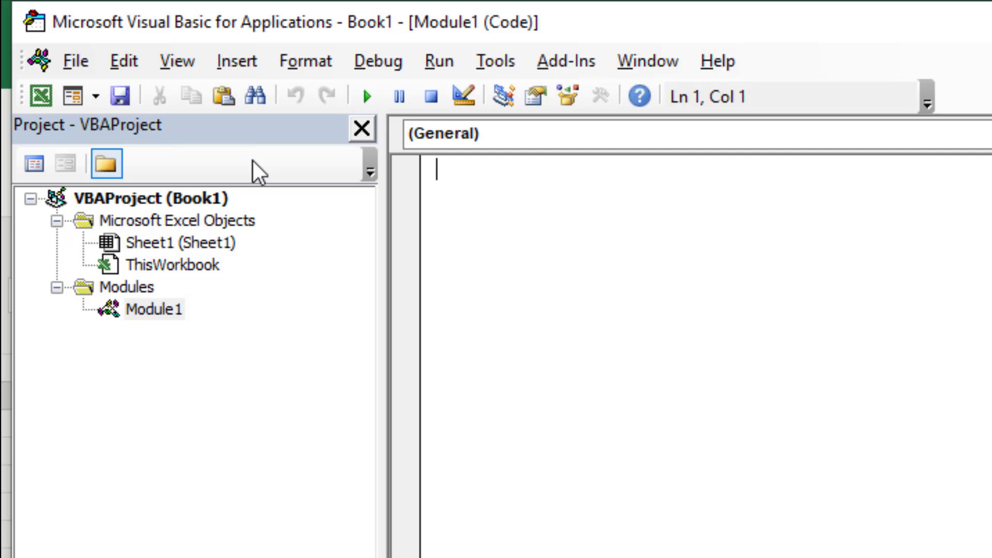
type("Function AlphabetSeries(i As Long) As String     AlphabetSeries = Replace(Cells(1, i).Address(False, False), \"1\", \"\") End Function")
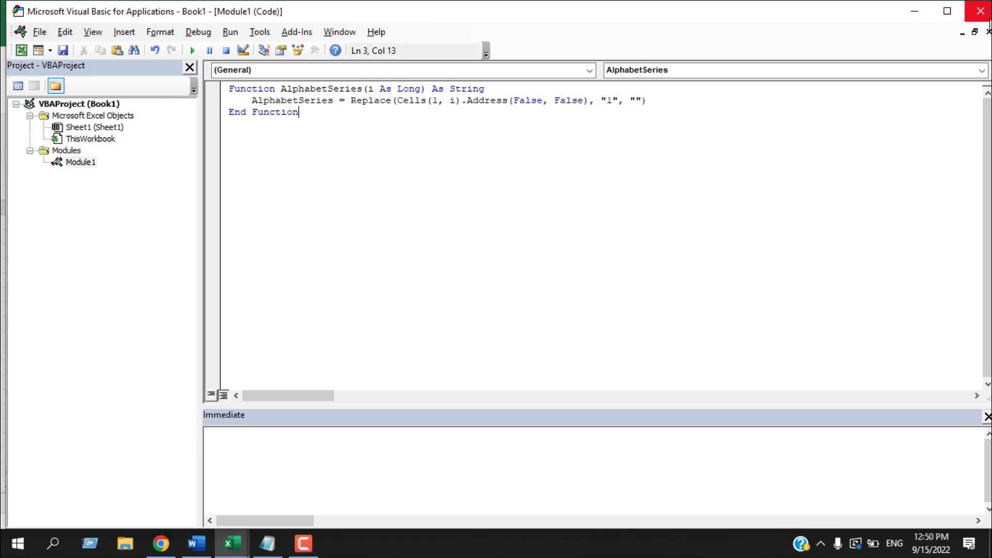
left_click(988, 18)
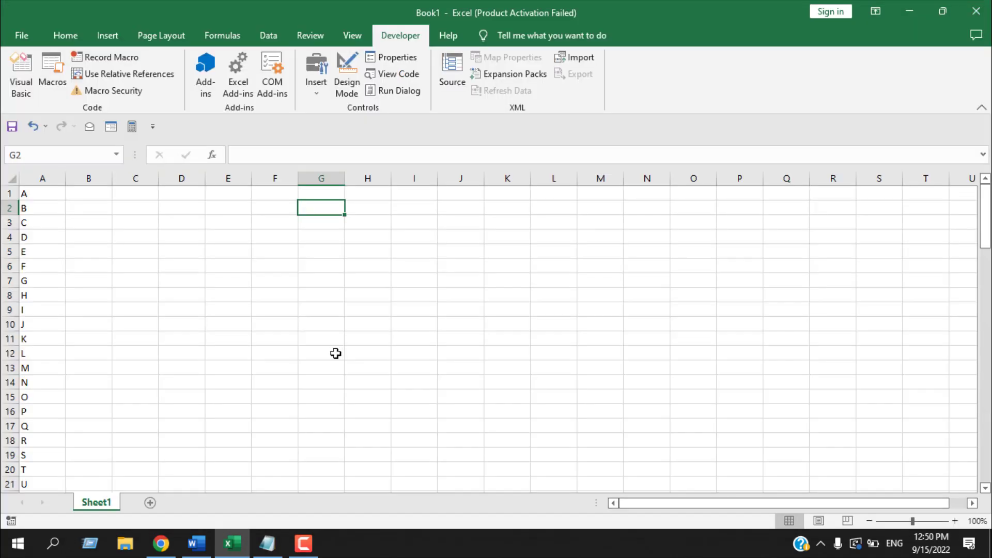
- Enter =AlphabetSeries(ROW()) in G1 so it displays A
left_click(335, 193)
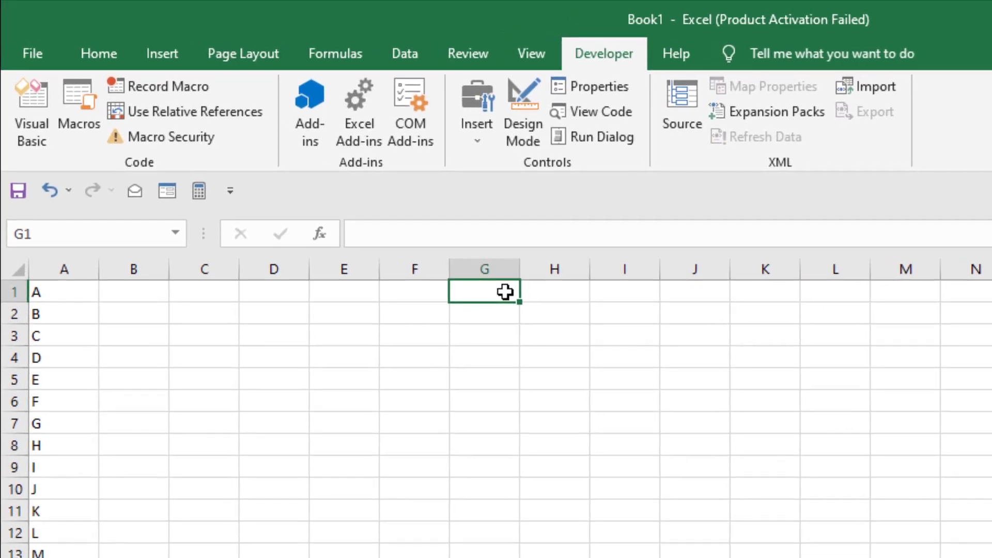
type("=")
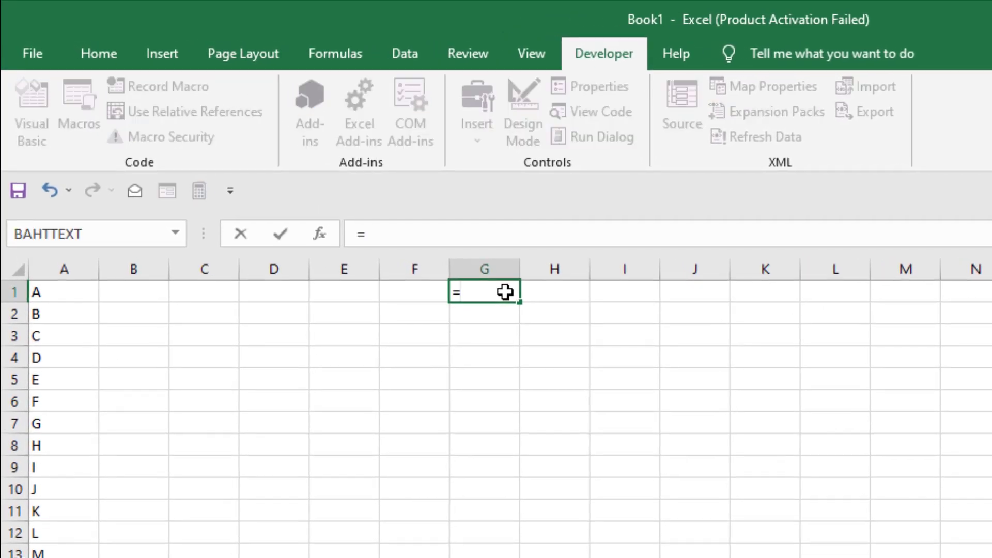
type("Alph")
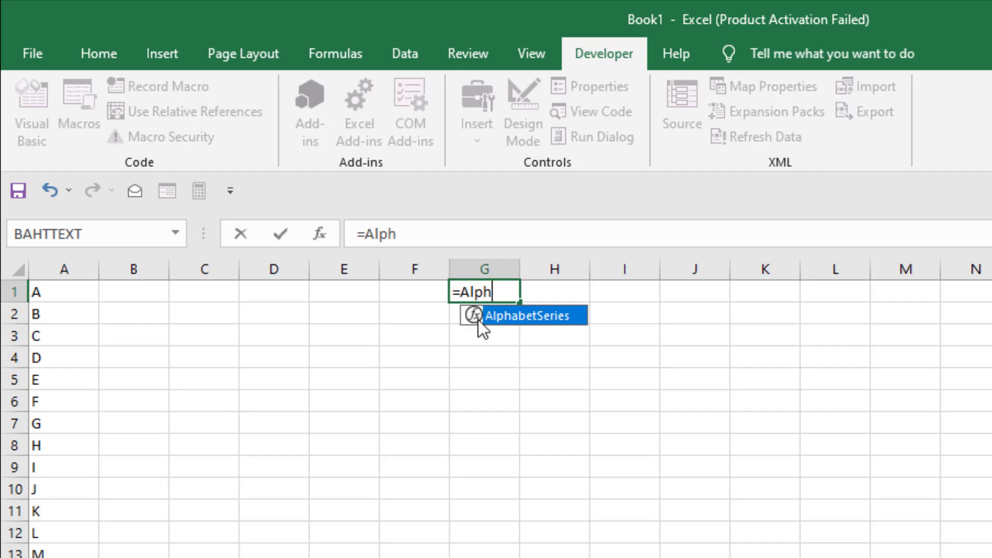
double_click(510, 316)
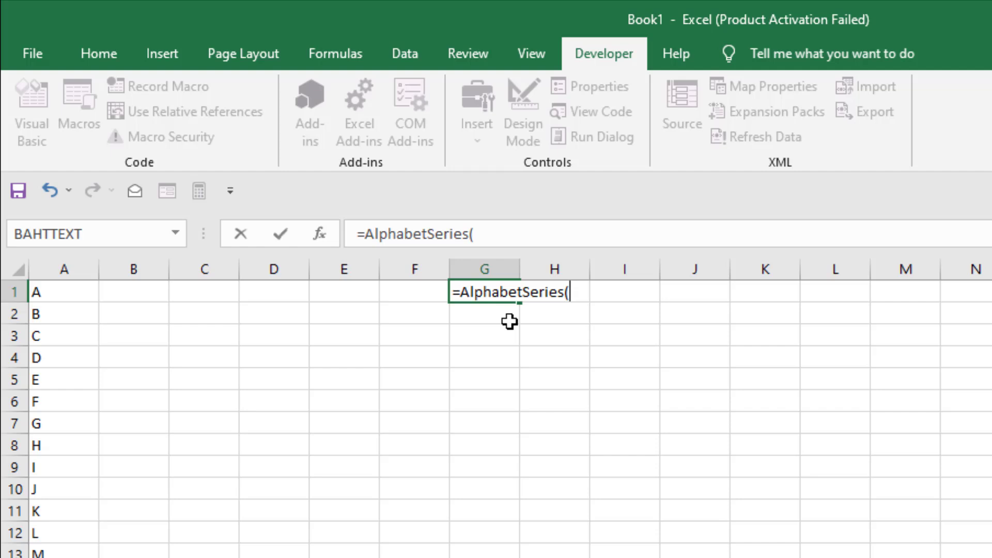
type("Row")
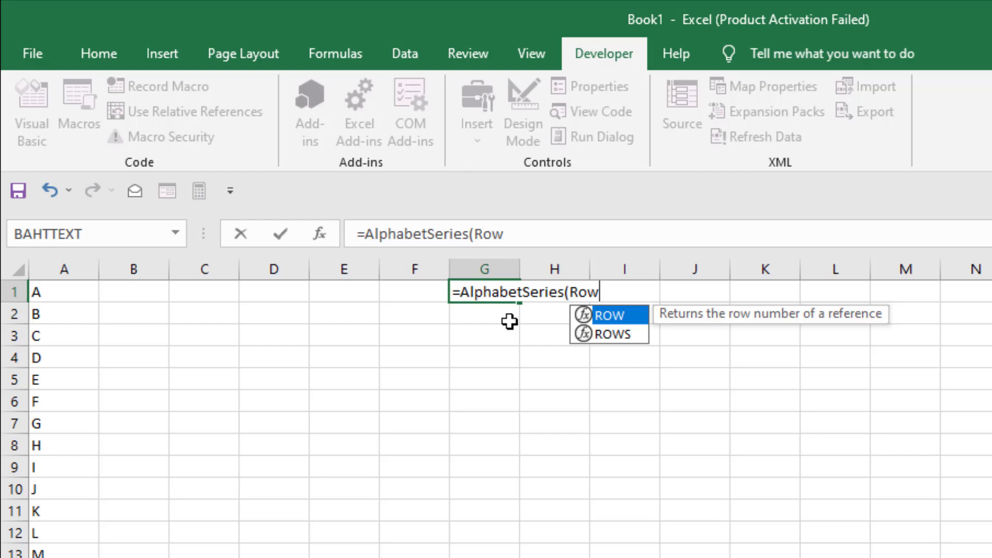
type("()")
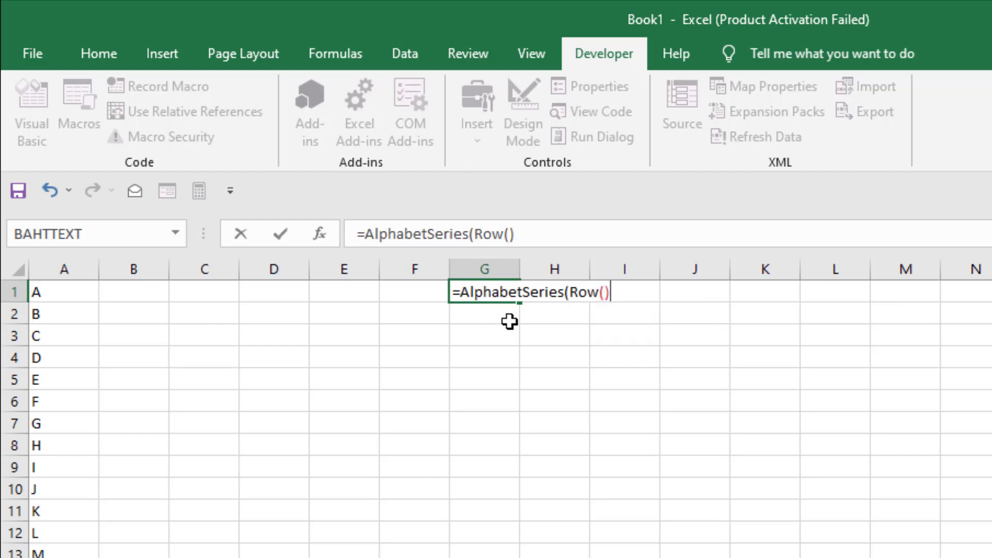
type(")")
key("Return")
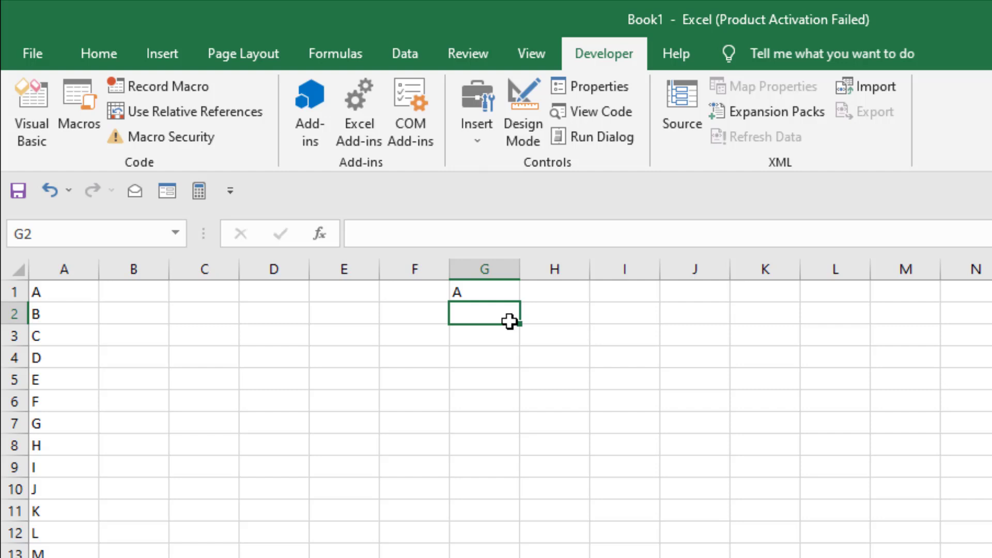
- Fill the G1 formula down column G
left_click(491, 287)
left_click_drag(518, 303, 509, 557)
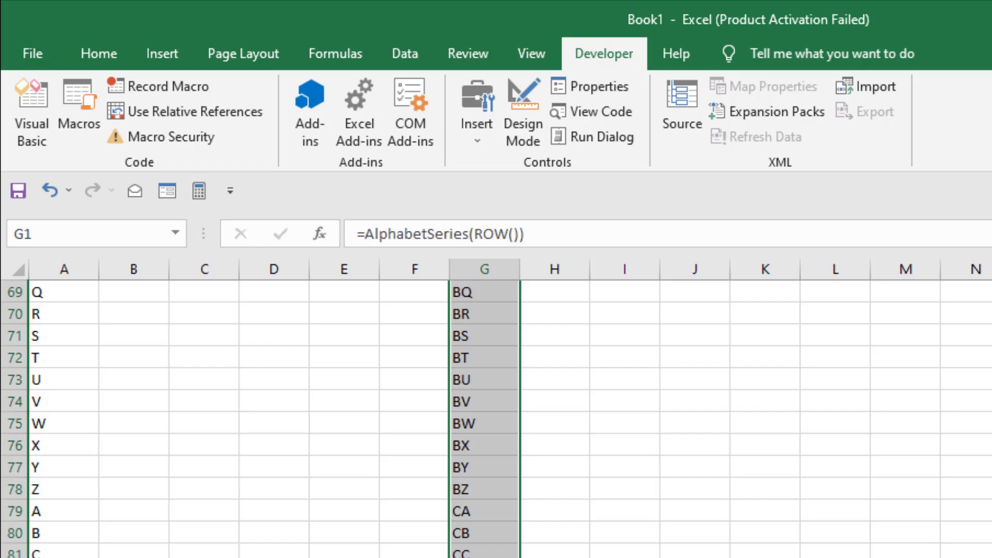
scroll(434, 510, "up", 17)
scroll(487, 383, "up", 6)
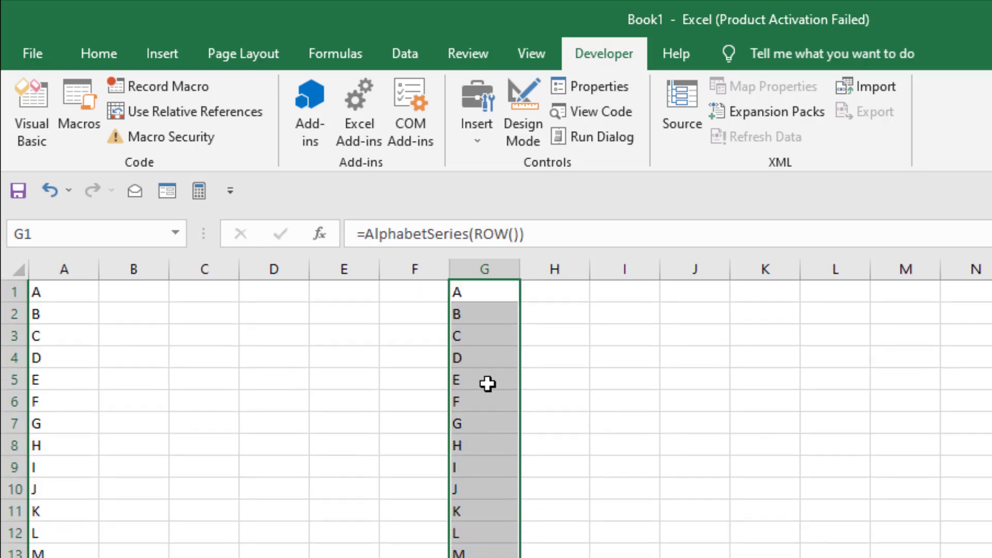
scroll(478, 370, "down", 3)
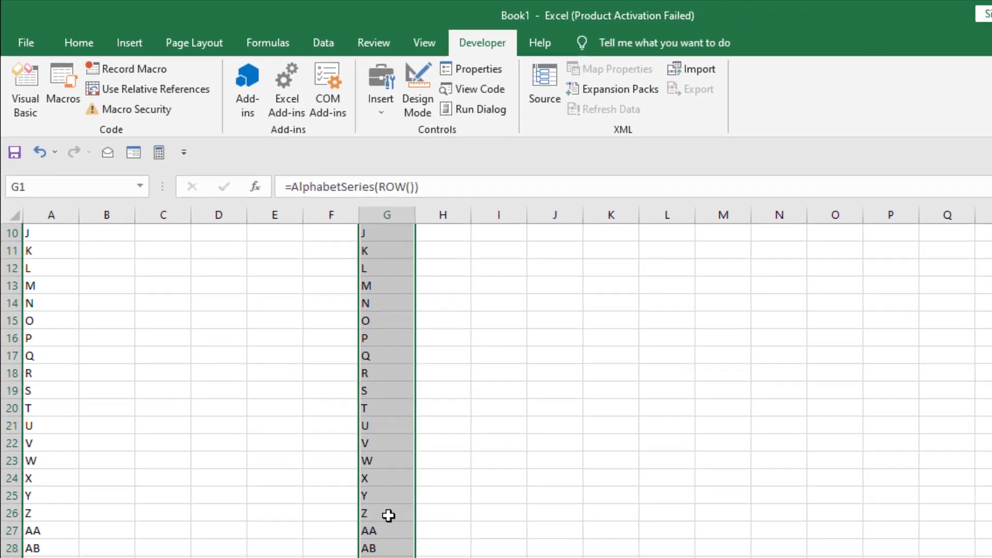
- Check G26–G30 show the AA, AB… results and select the formula text to copy
left_click(390, 513)
scroll(390, 514, "down", 2)
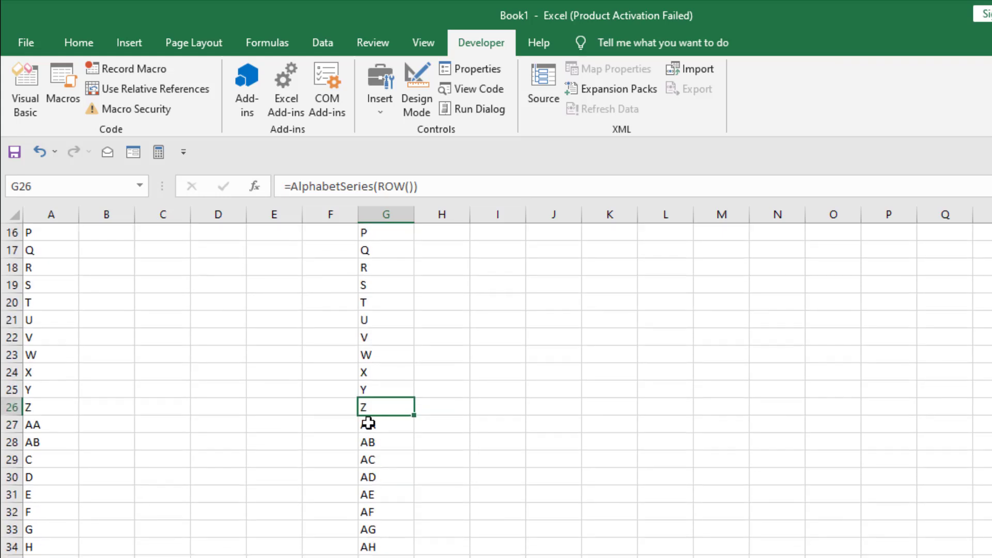
left_click(382, 425)
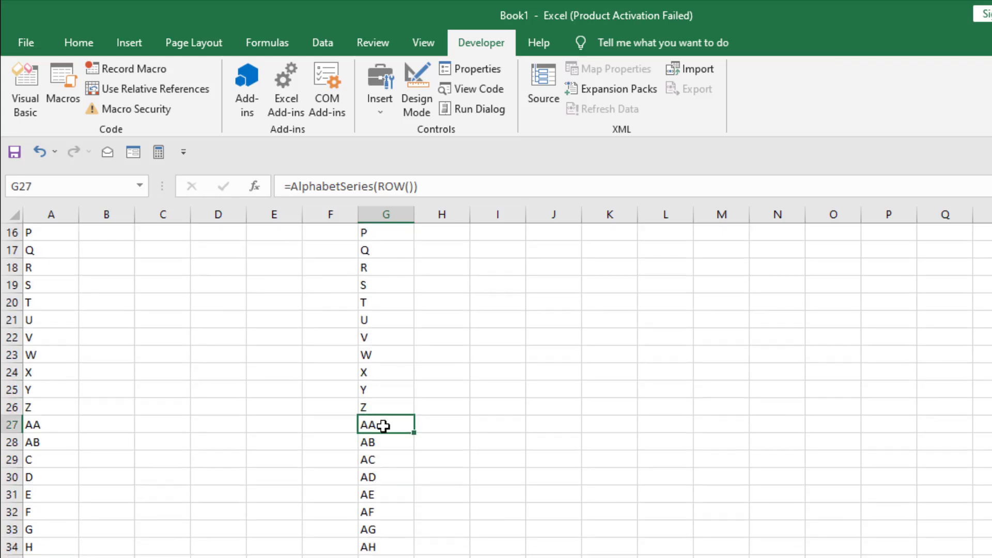
left_click(390, 446)
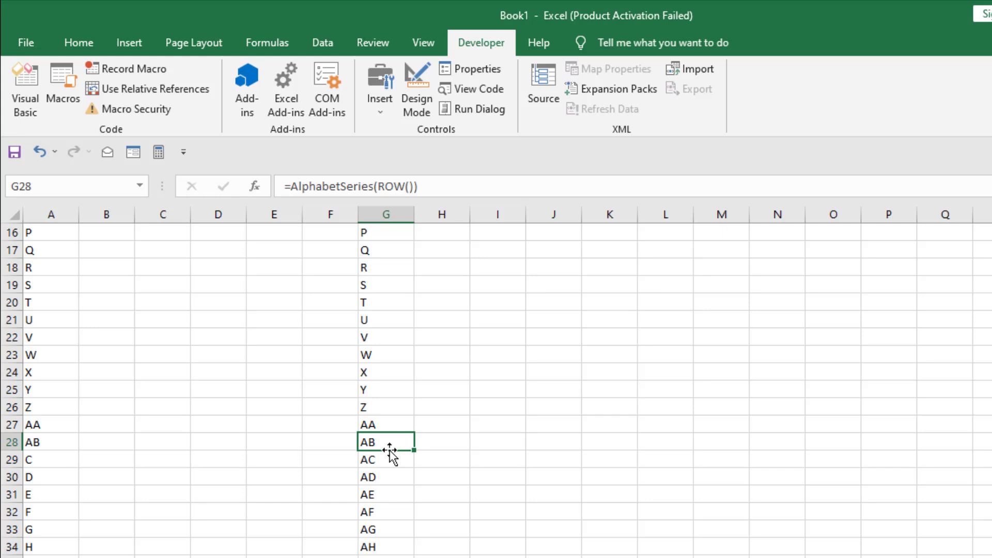
left_click(387, 460)
left_click(386, 477)
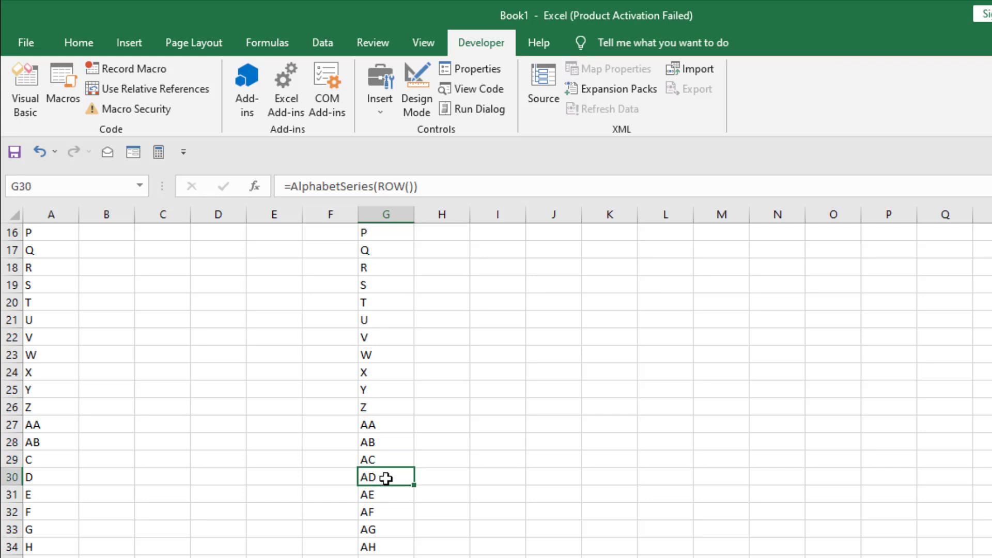
scroll(386, 478, "up", 5)
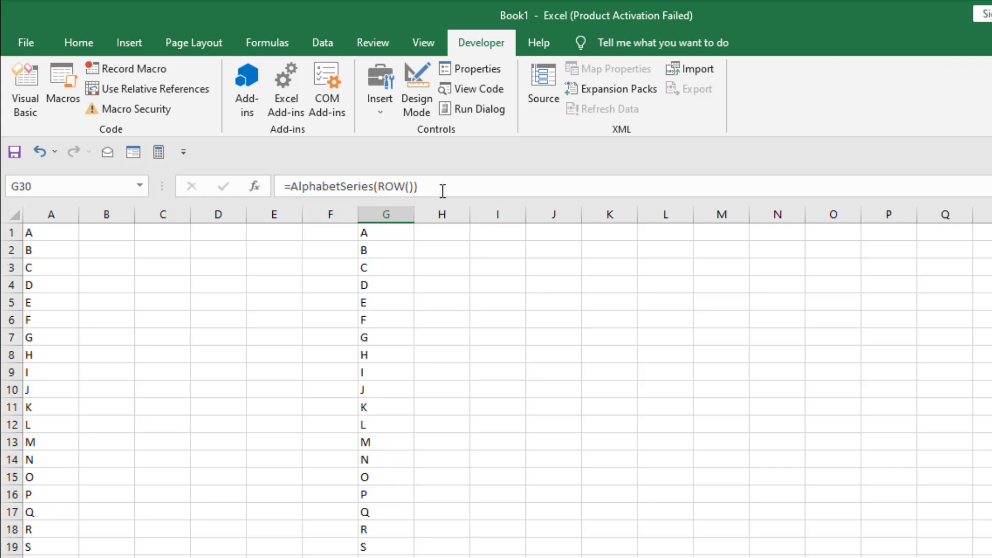
left_click_drag(440, 191, 168, 188)
key("ctrl+c")
- Cancel the stray edit and paste =AlphabetSeries(ROW()) into J3, which shows C
scroll(481, 285, "up", 3)
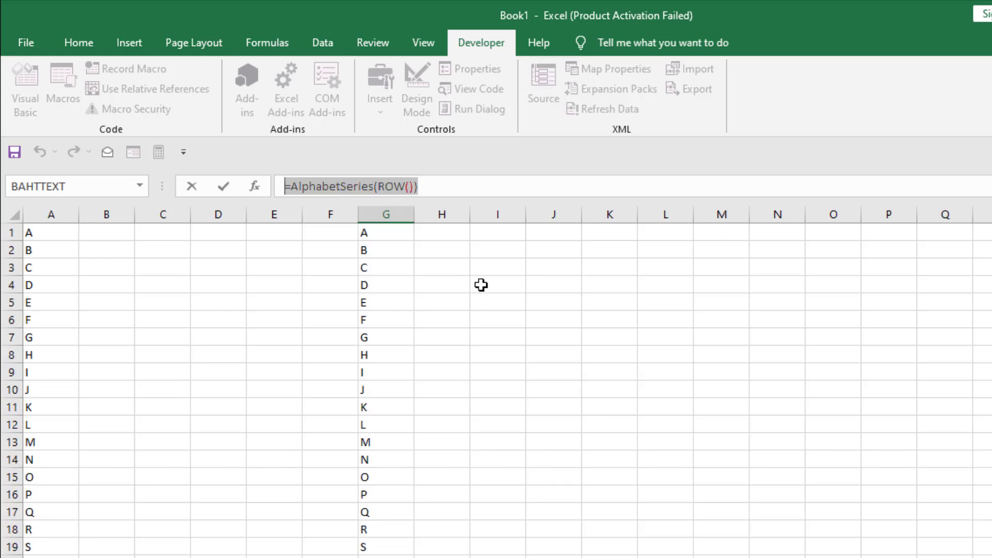
left_click(497, 233)
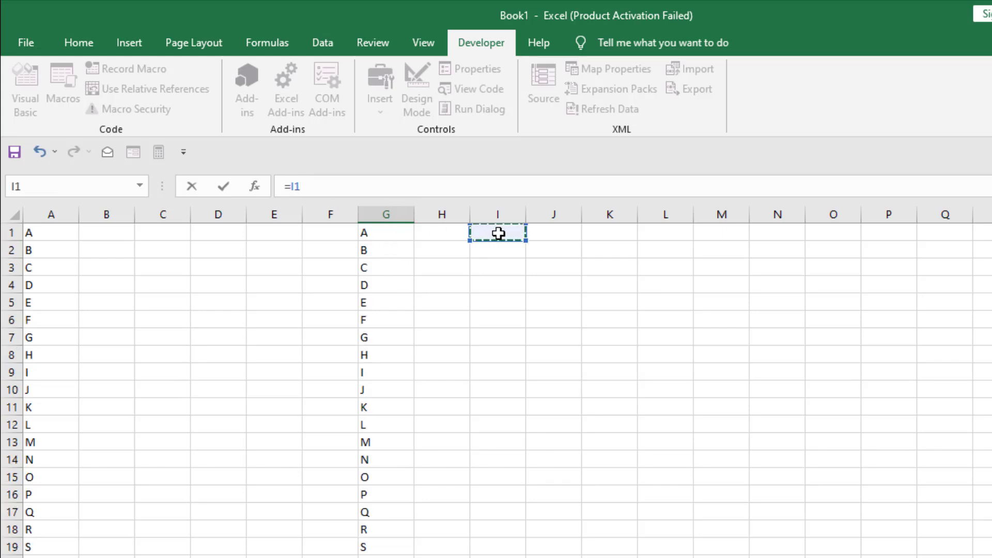
key("BackSpace")
key("BackSpace")
key("BackSpace")
key("Escape")
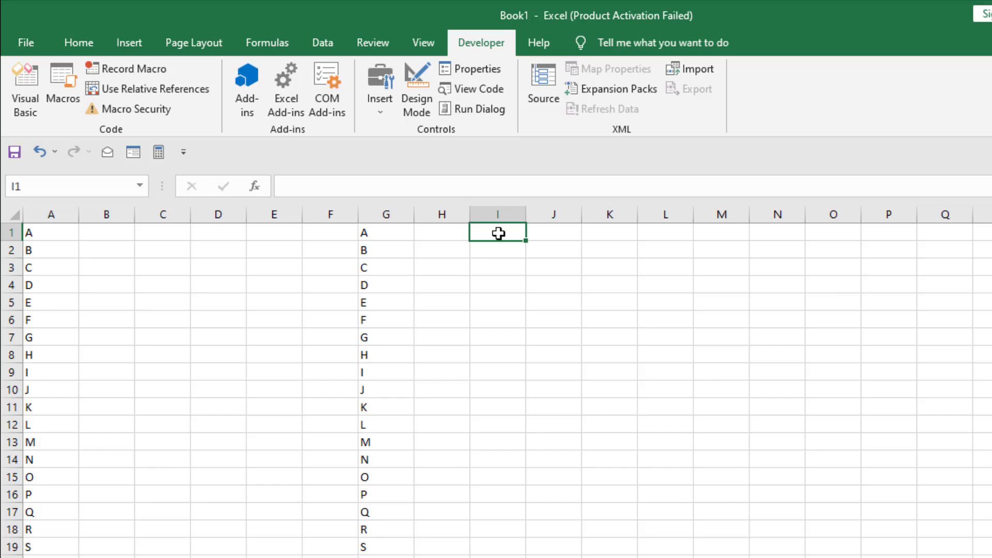
double_click(549, 267)
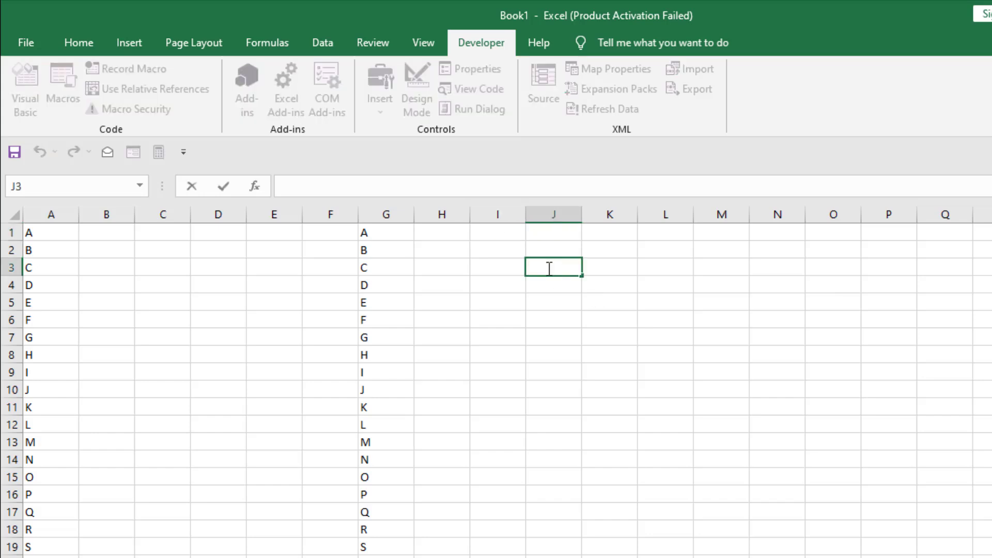
key("ctrl+v")
key("Return")
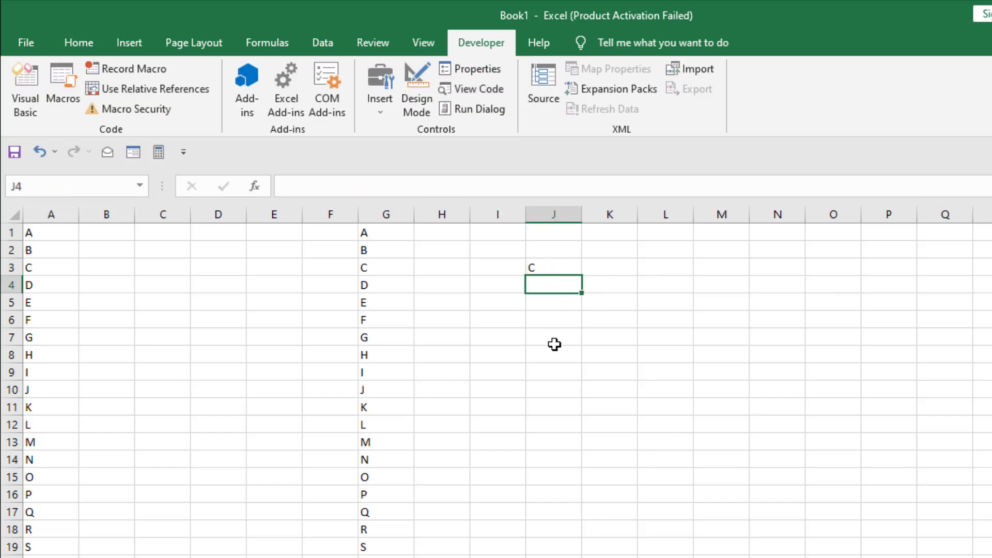
left_click(552, 267)
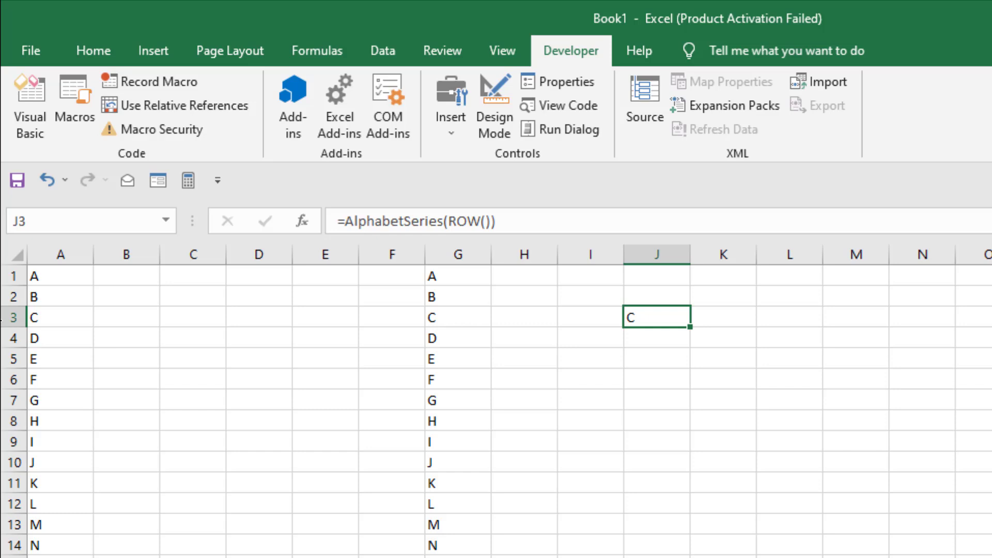
- Change J3's formula to =AlphabetSeries(ROW()-2) so it shows A
left_click(3, 317)
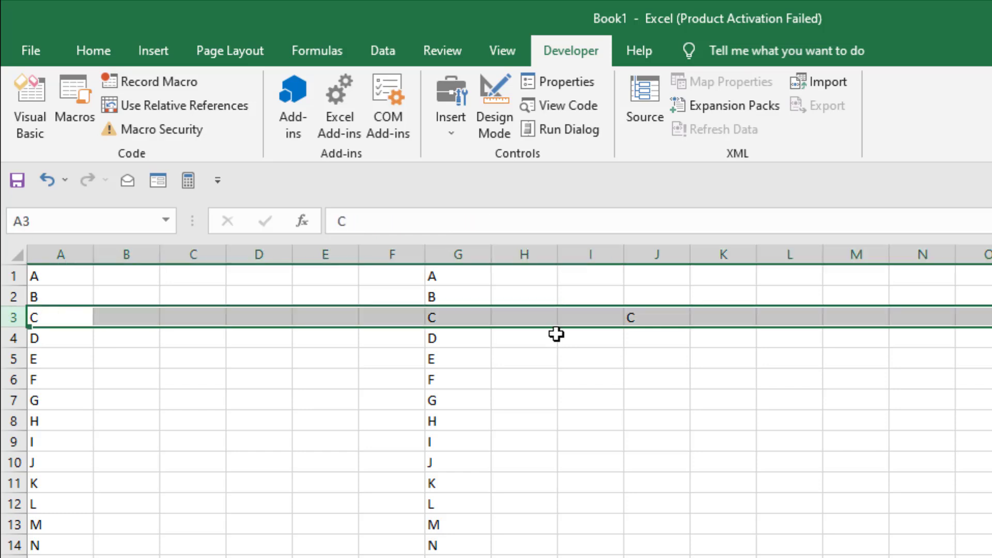
left_click(660, 319)
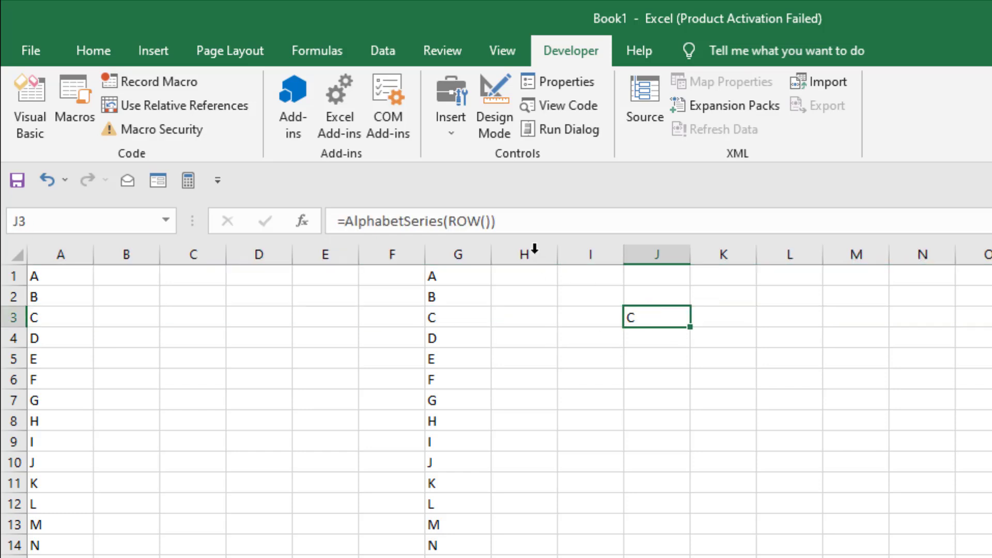
left_click(491, 220)
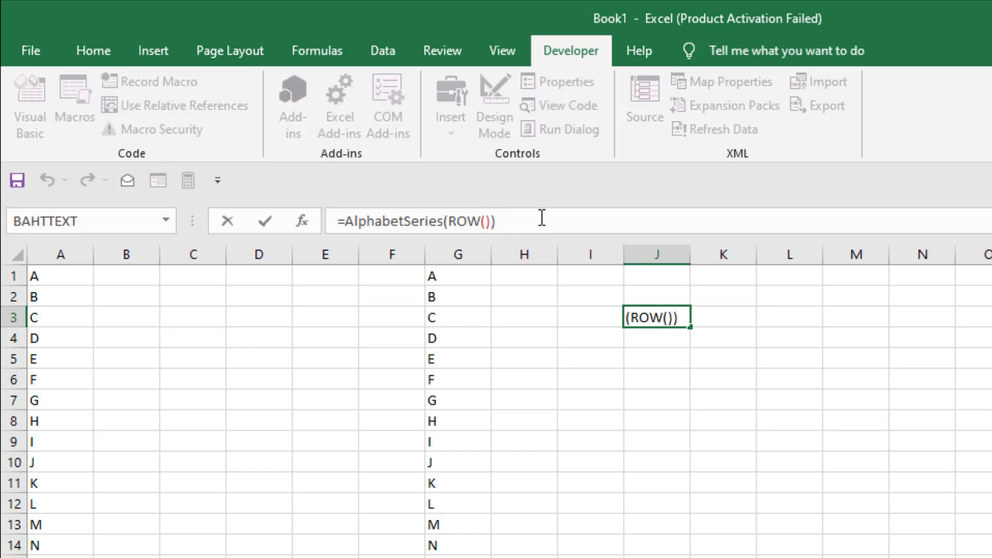
type("-2")
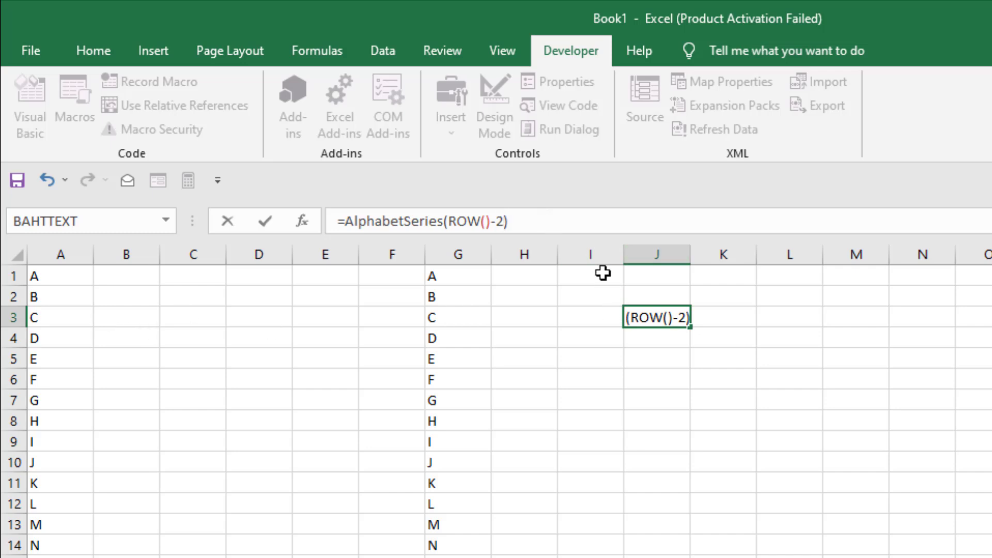
left_click(540, 220)
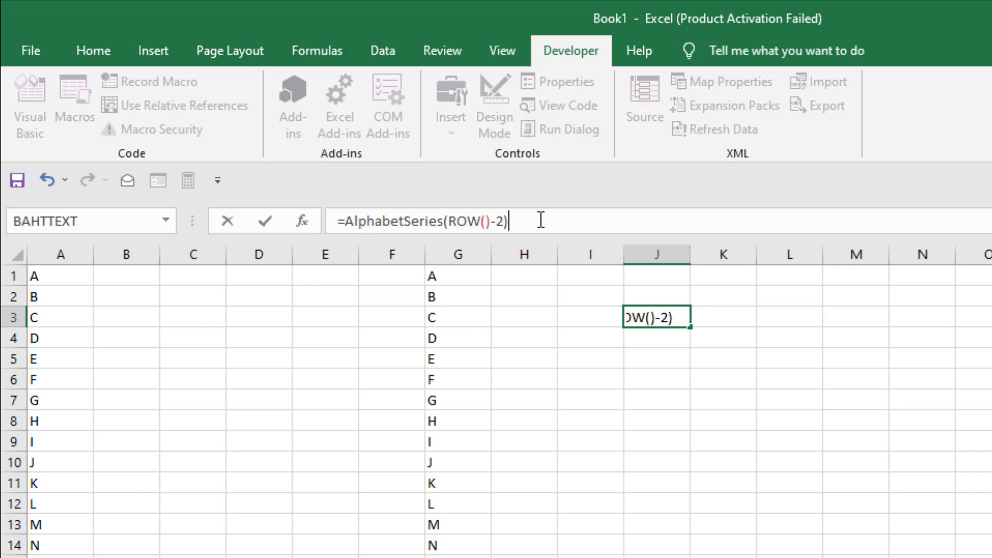
key("Return")
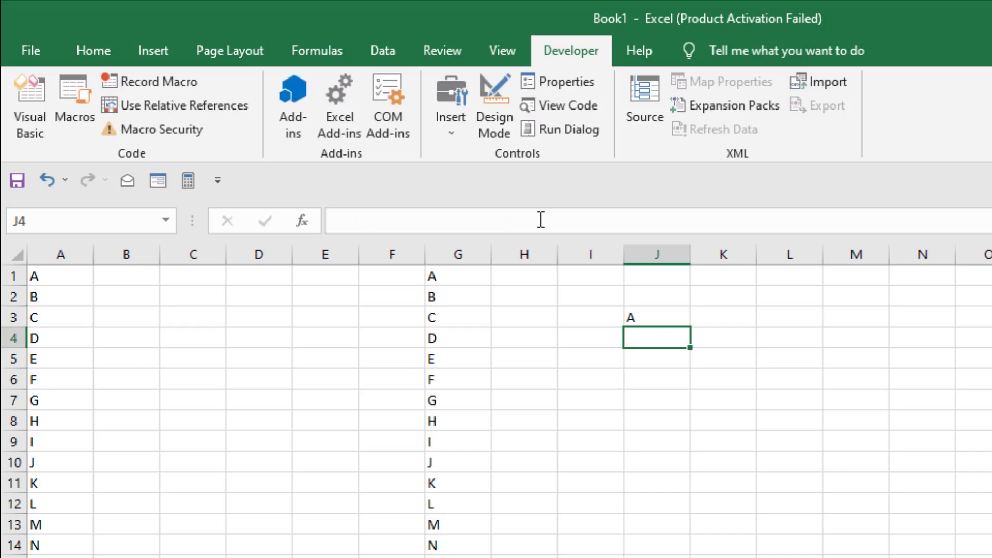
left_click(632, 318)
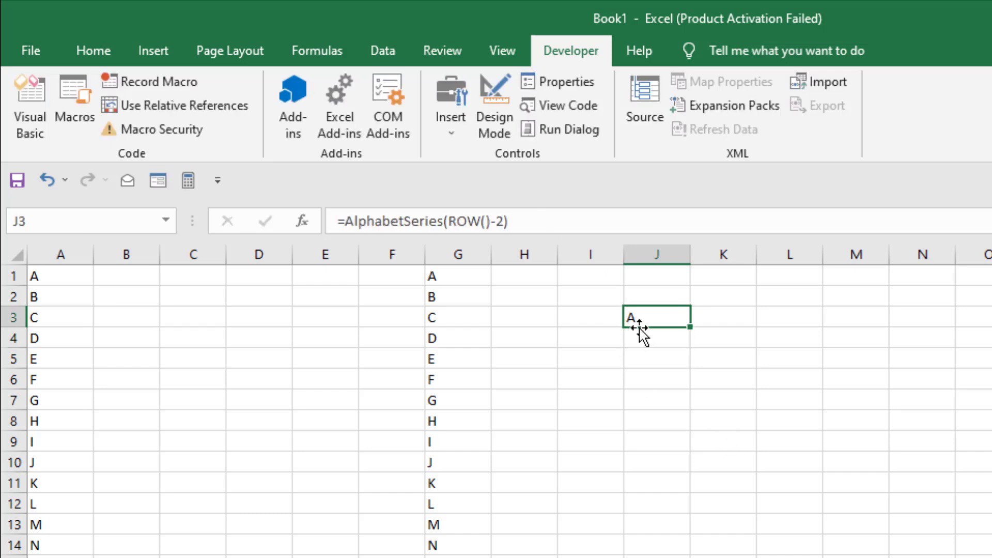
- Put =AlphabetSeries(ROW()-9) into K10 so it displays A
left_click(11, 462)
left_click(719, 465)
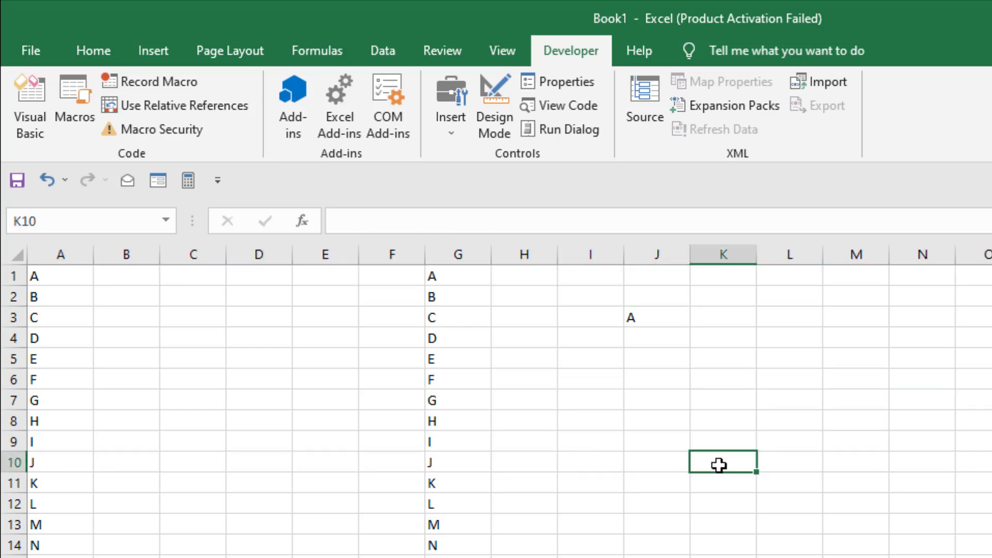
double_click(719, 465)
key("ctrl+v")
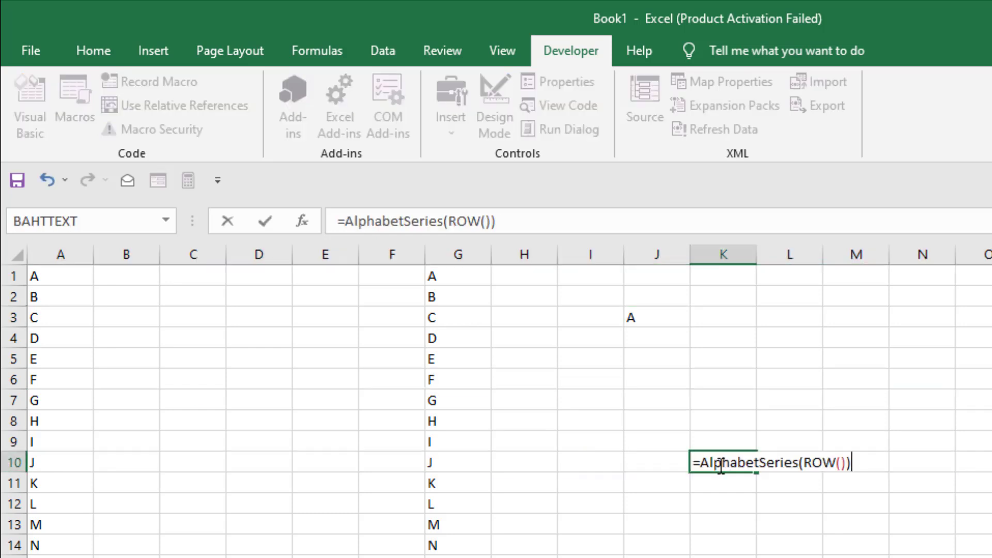
left_click(491, 221)
type("-9")
key("Return")
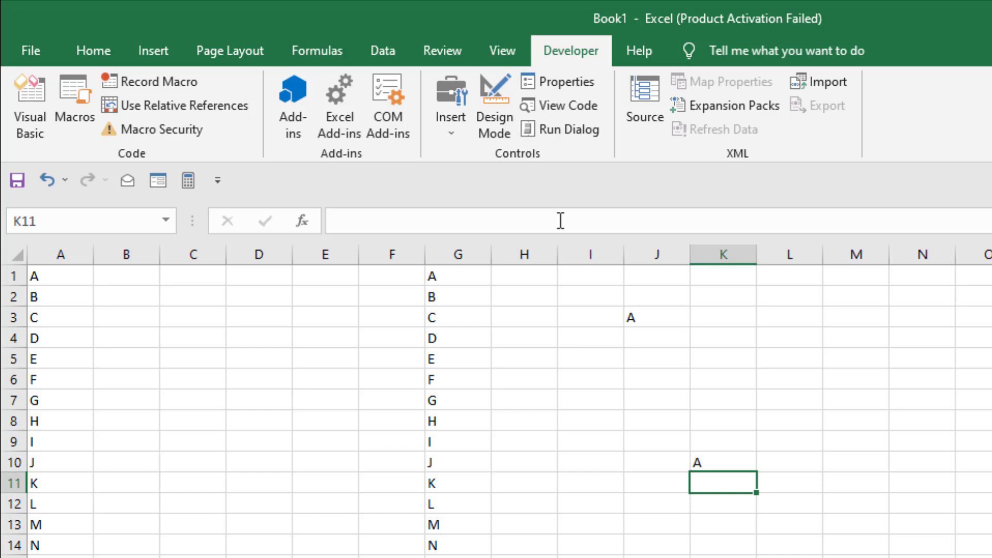
left_click(716, 466)
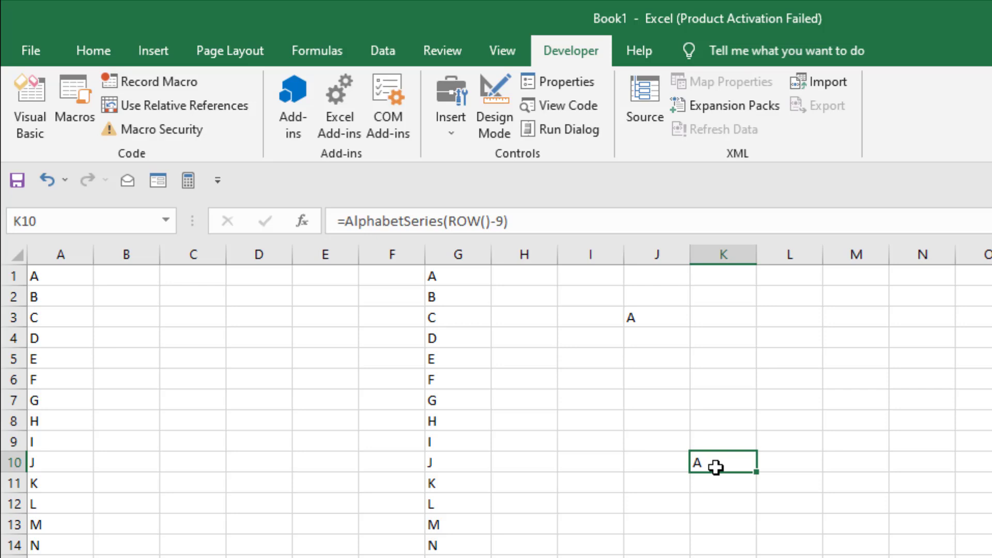
- Select a couple of cells in column K near the K10 formula
left_click(701, 361)
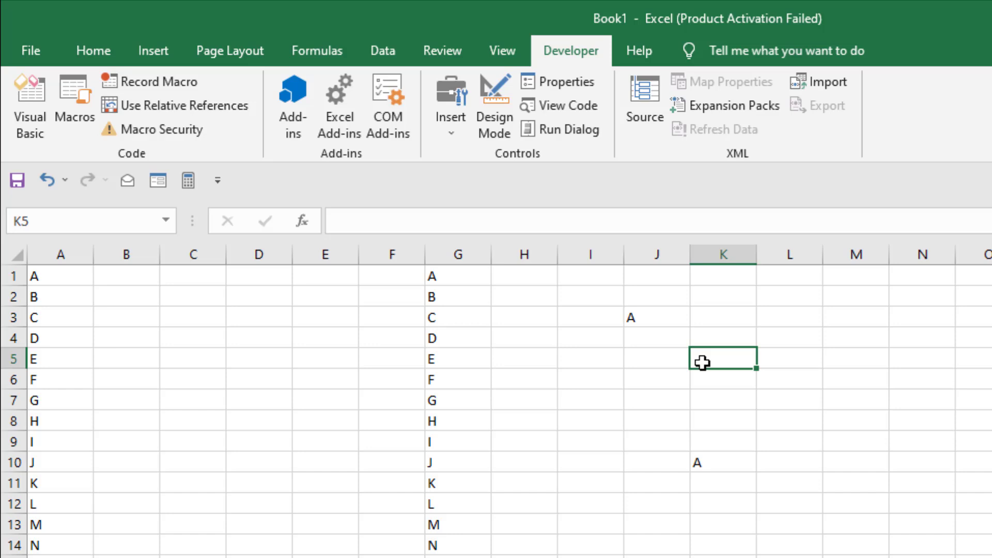
left_click(715, 403)
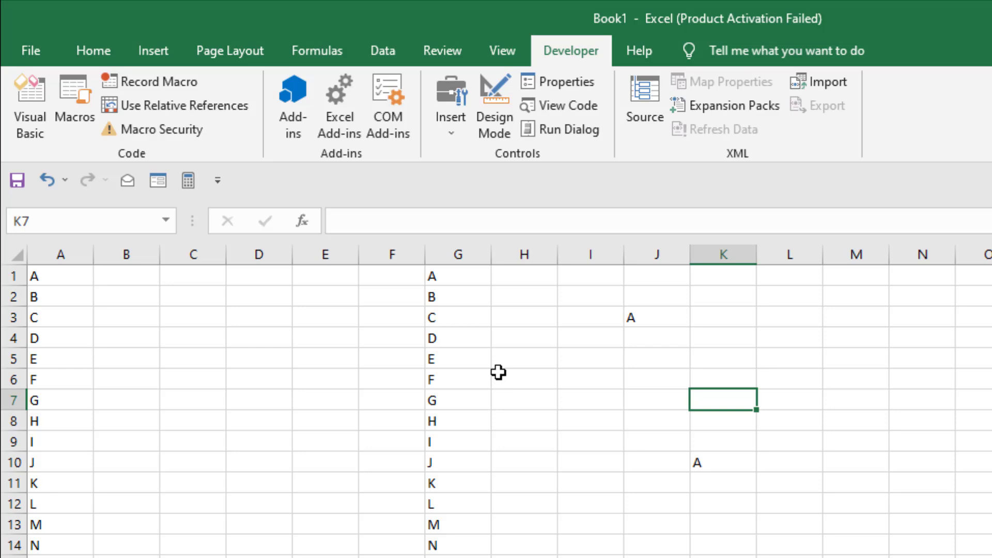
- Save the workbook to the Desktop as Book111.xlsm, an Excel Macro-Enabled Workbook
left_click(17, 57)
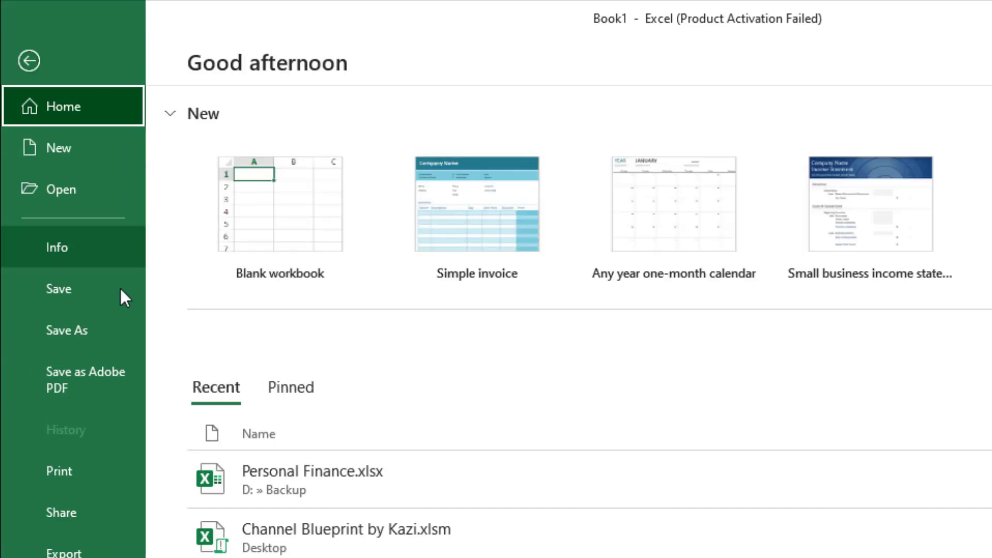
left_click(89, 326)
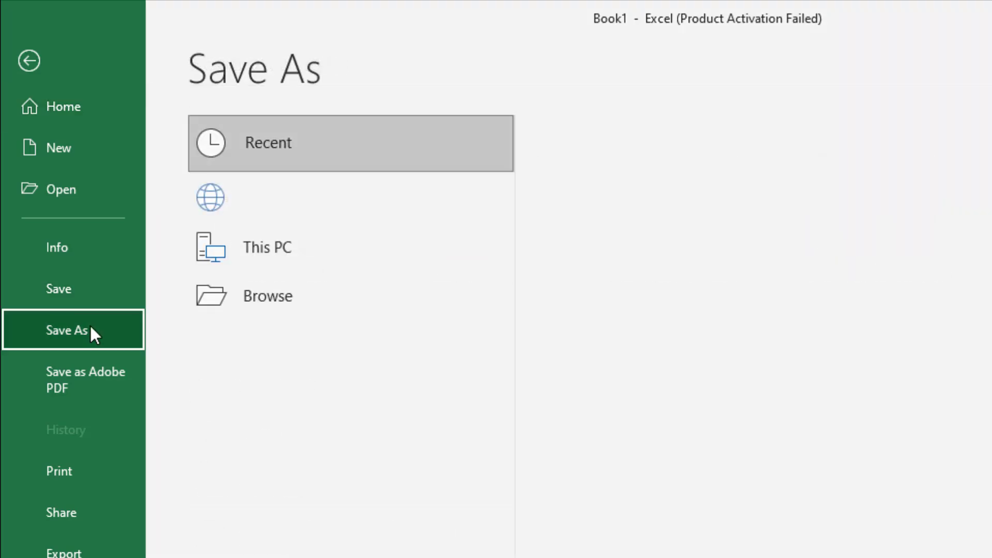
left_click(740, 337)
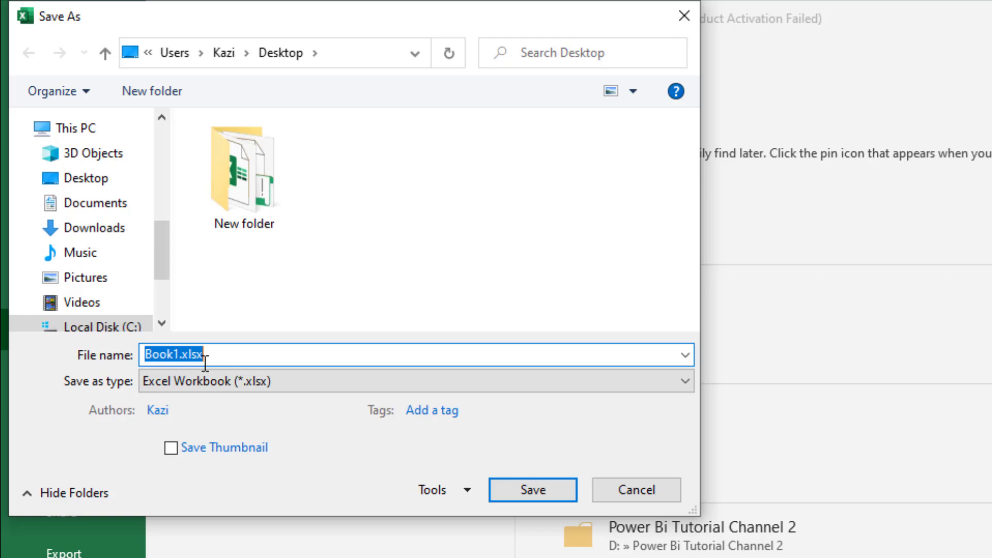
left_click(178, 353)
type("11")
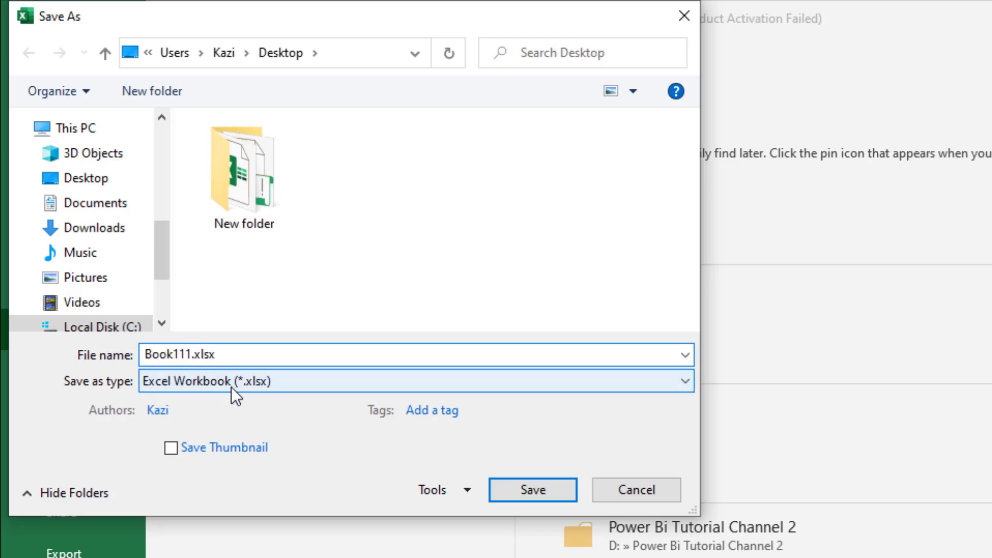
left_click(172, 385)
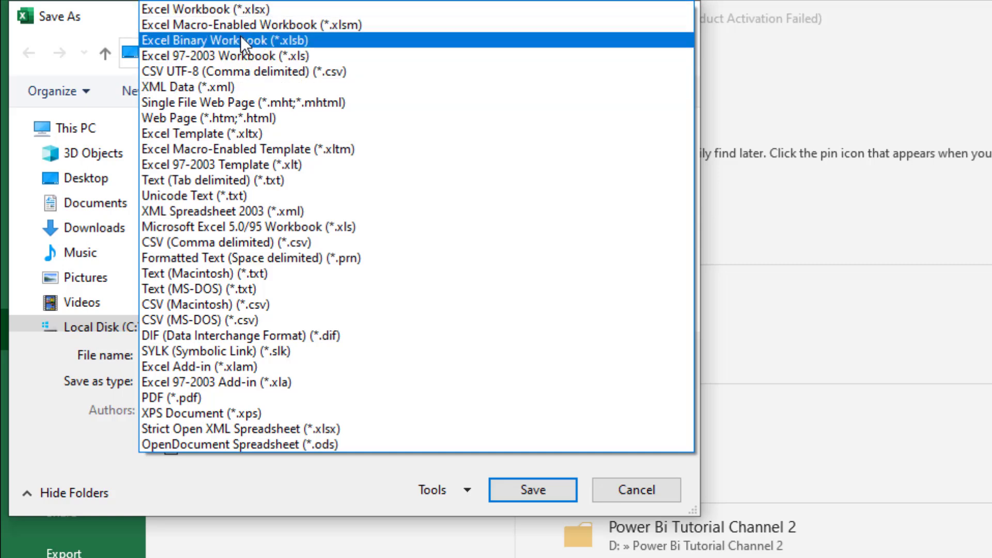
left_click(363, 25)
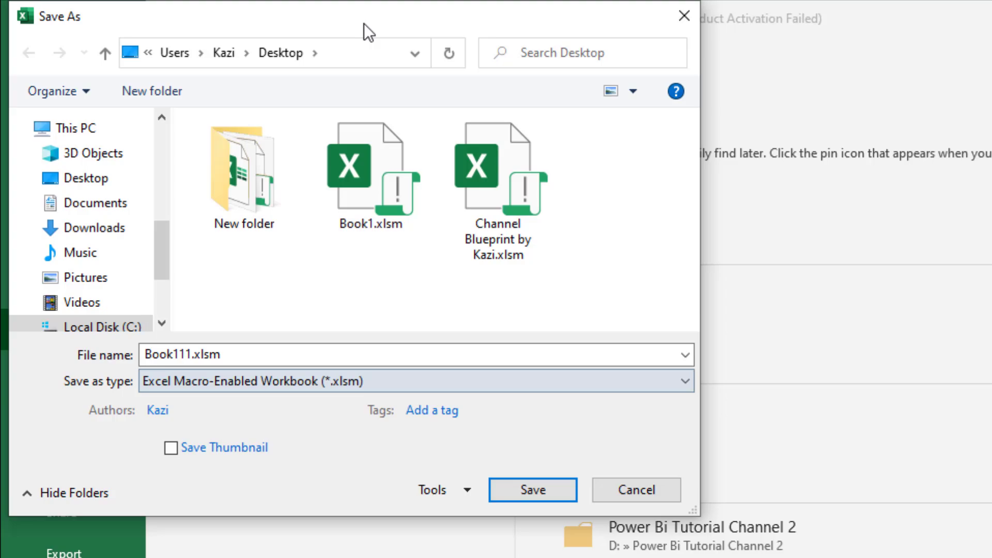
left_click(538, 476)
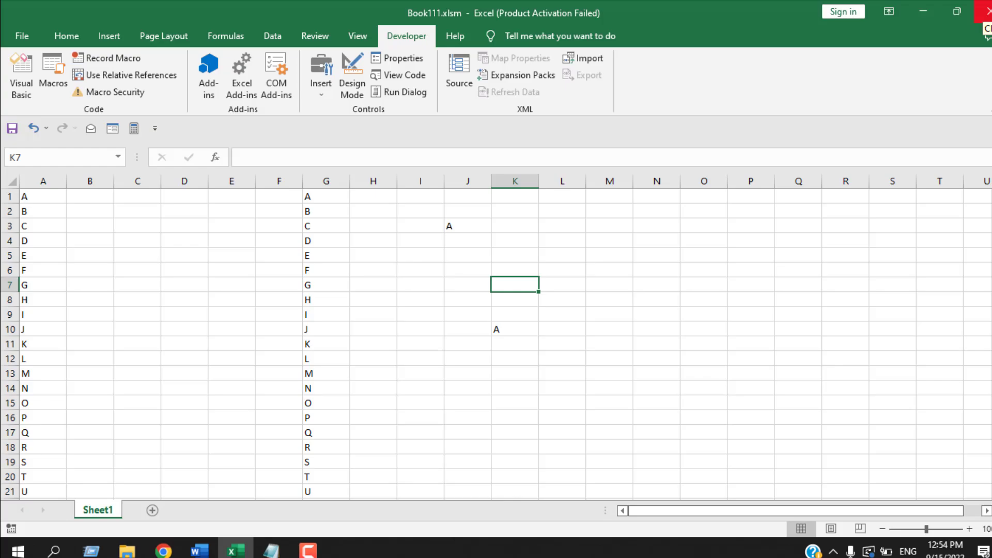
- Close Excel, reopen Book111.xlsm from the Desktop and enable its macros
left_click(981, 9)
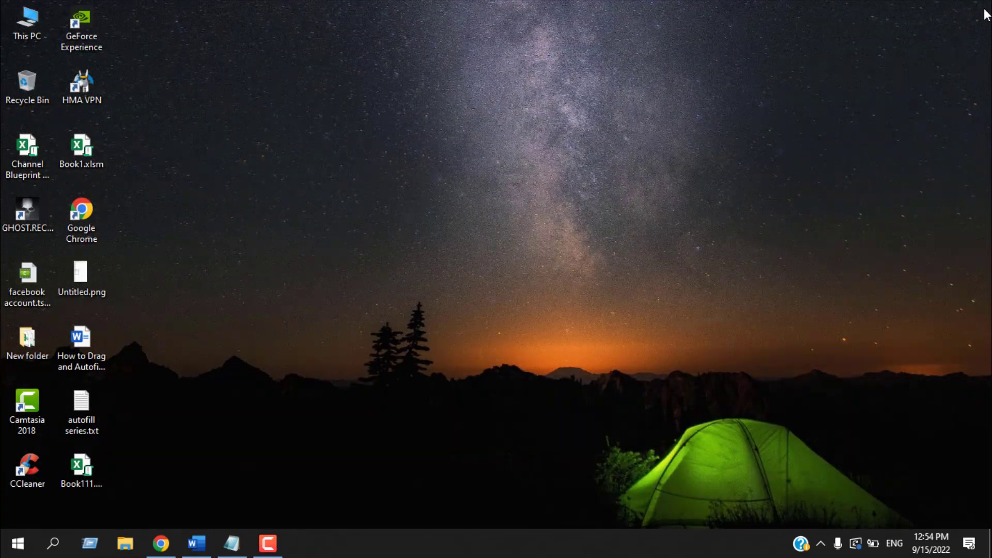
double_click(81, 468)
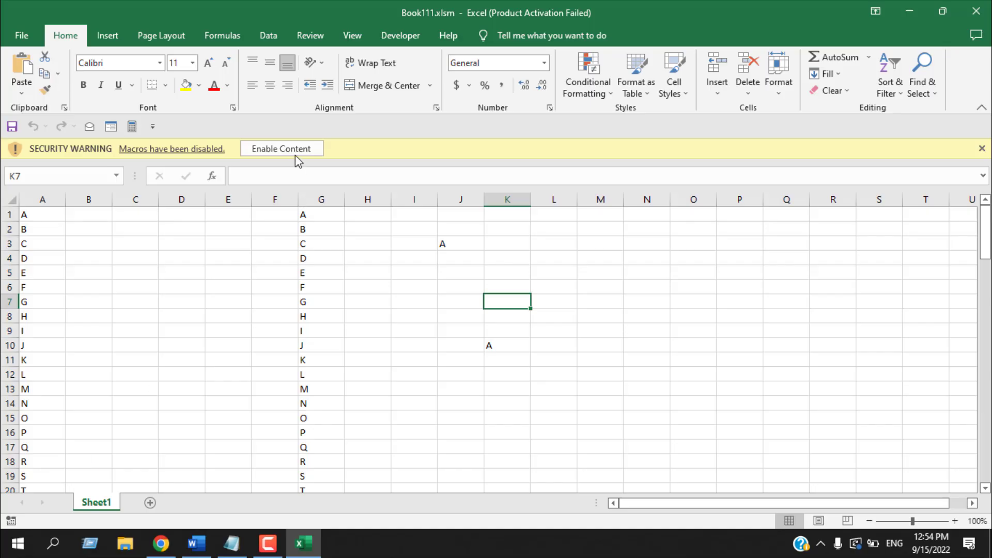
left_click(296, 150)
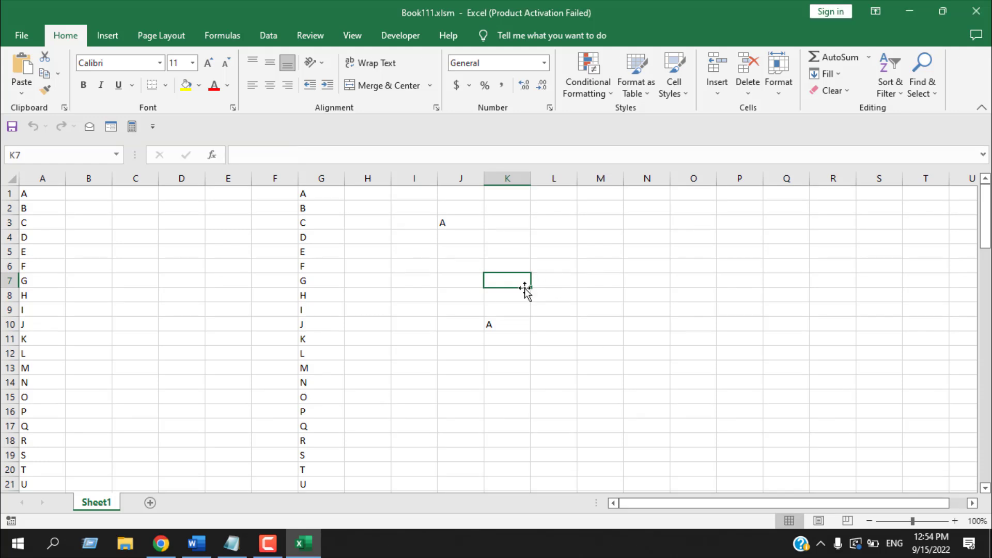
- Paste =AlphabetSeries(ROW()) into cell M1 so it displays the letter A
left_click(589, 231)
double_click(591, 196)
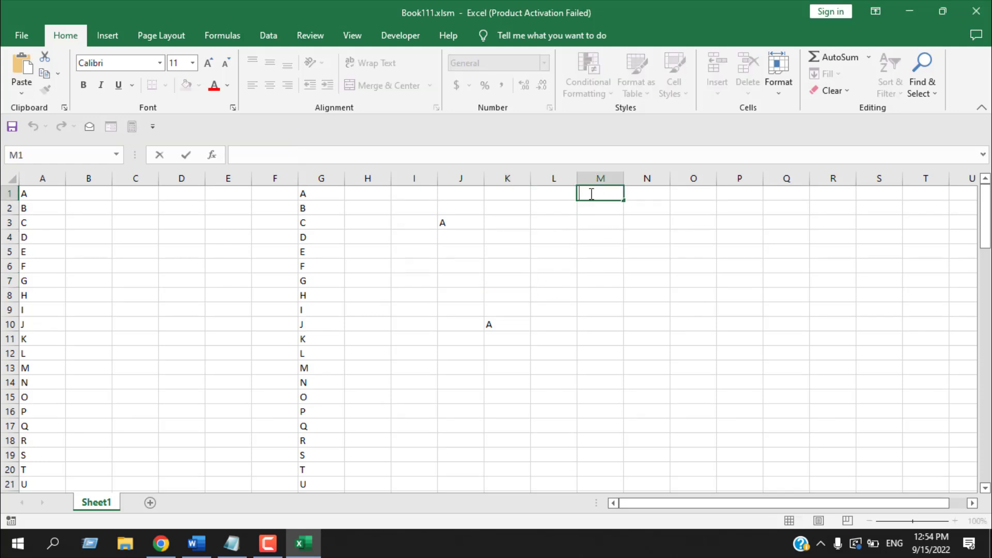
type("=AlphabetSeries(ROW())")
key("Return")
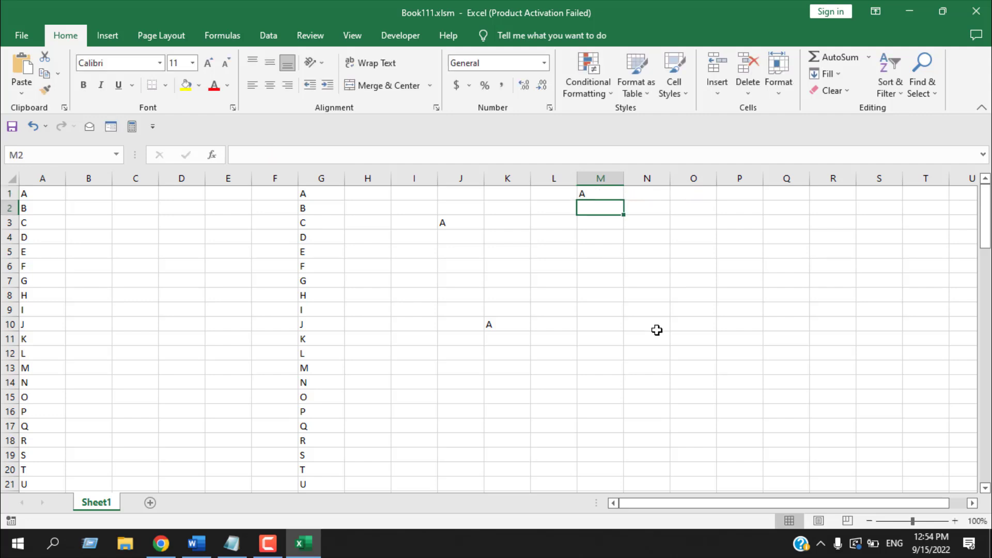
left_click(630, 324)
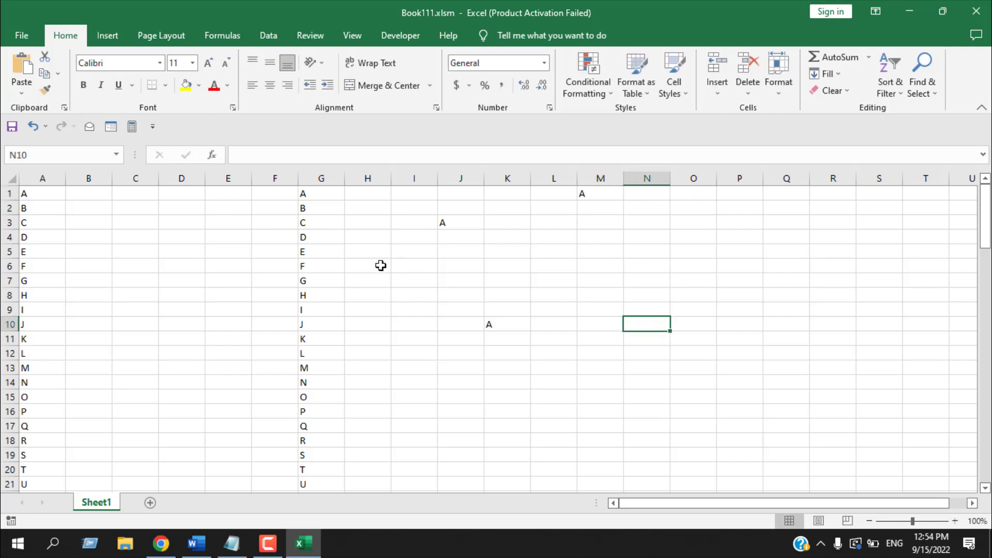